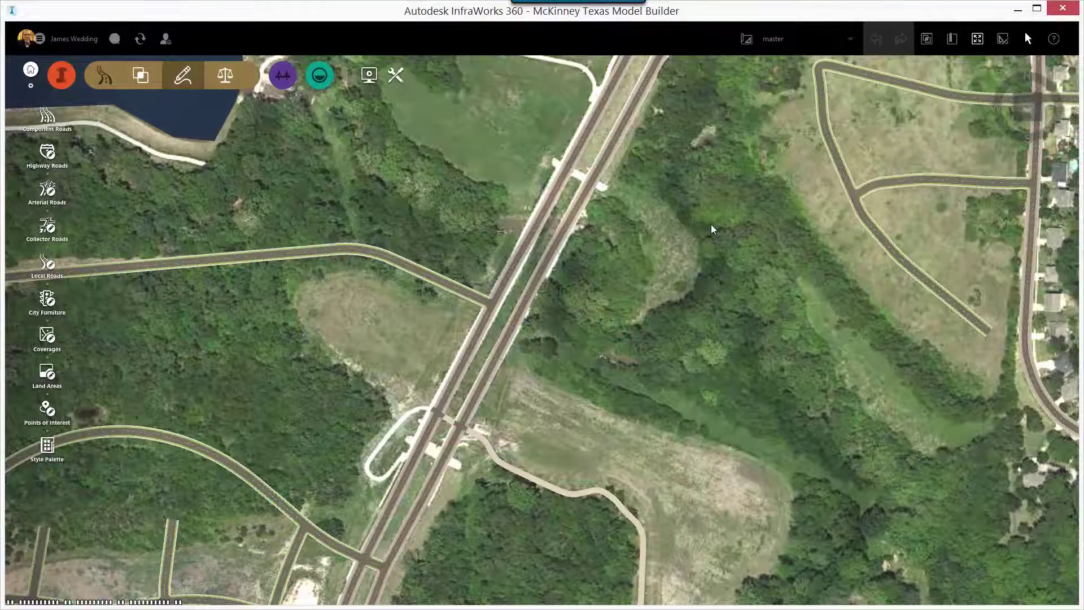
Step: Convert the Hardin Boulevard carriageway that meets the western side road to a design road
{"action": "left_click", "coordinate": [445, 288]}
{"action": "scroll", "coordinate": [464, 306], "scroll_direction": "up", "scroll_amount": 3}
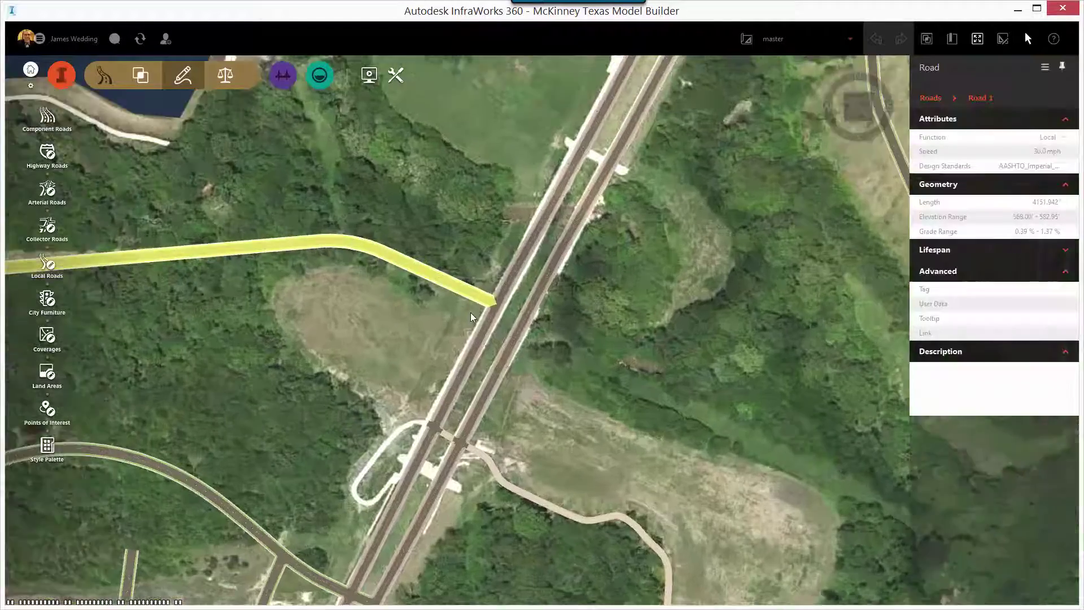
{"action": "scroll", "coordinate": [571, 332], "scroll_direction": "down", "scroll_amount": 5}
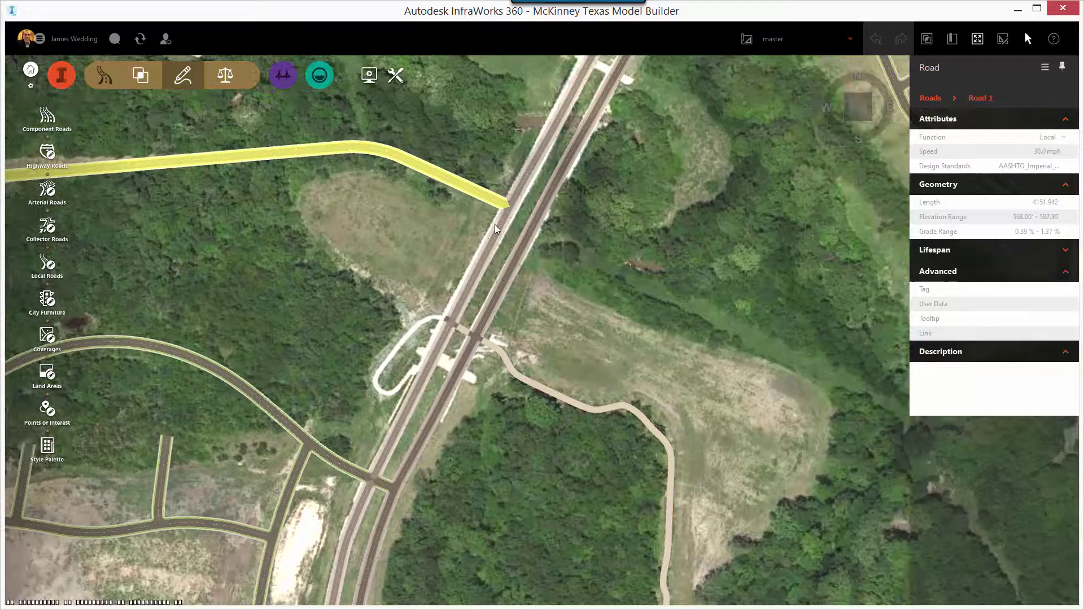
{"action": "left_click", "coordinate": [496, 229]}
{"action": "right_click", "coordinate": [496, 226]}
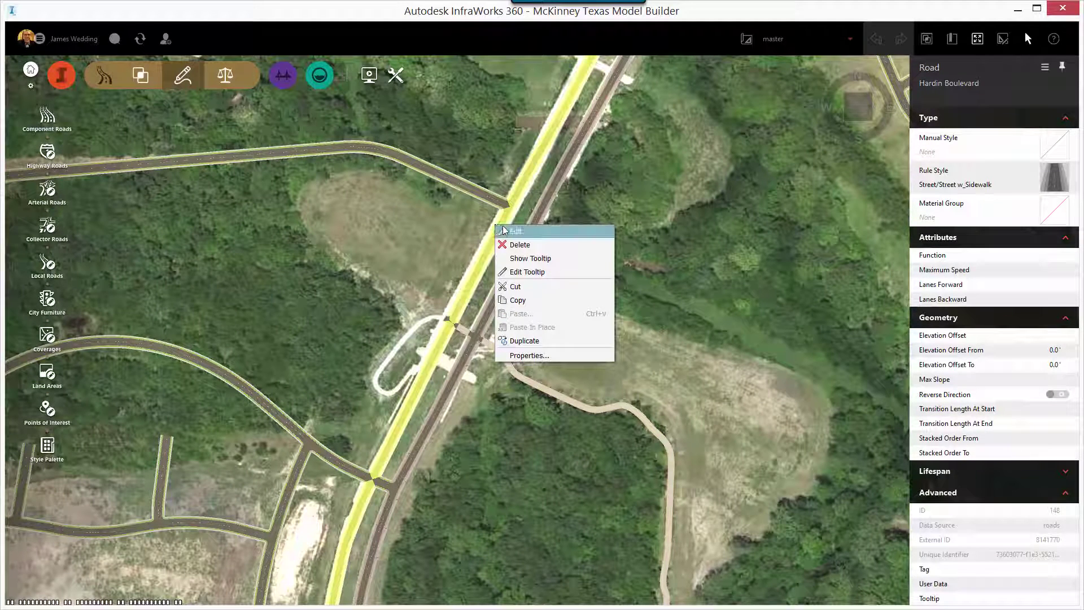
{"action": "left_click", "coordinate": [505, 229]}
{"action": "right_click", "coordinate": [504, 226]}
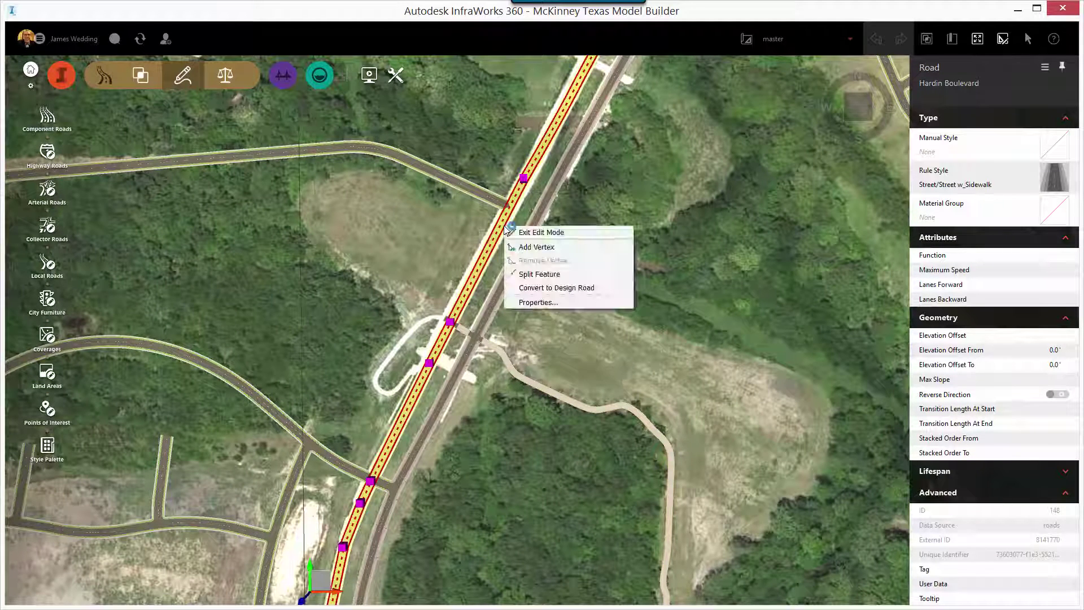
{"action": "left_click", "coordinate": [619, 289]}
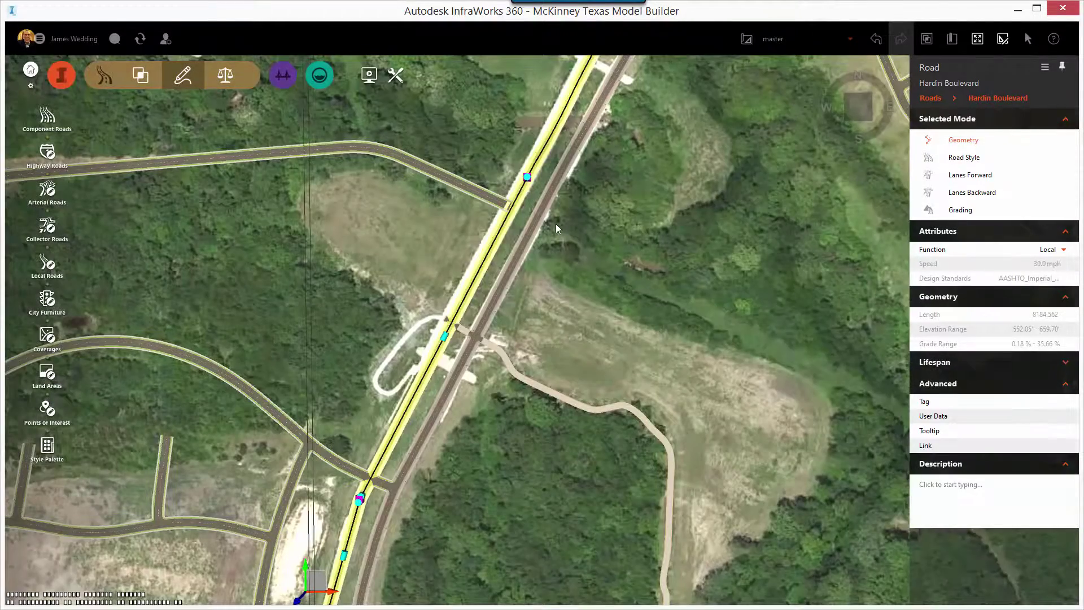
Step: Remove the geometry point on Hardin Boulevard just north of where the side road meets it
{"action": "scroll", "coordinate": [563, 248], "scroll_direction": "down", "scroll_amount": 3}
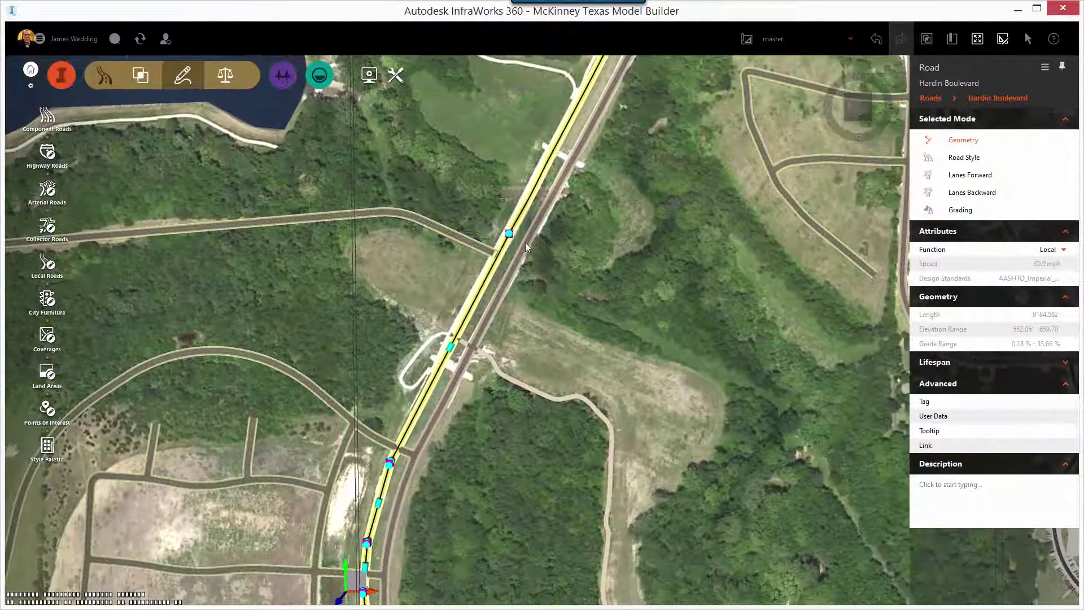
{"action": "right_click", "coordinate": [511, 236]}
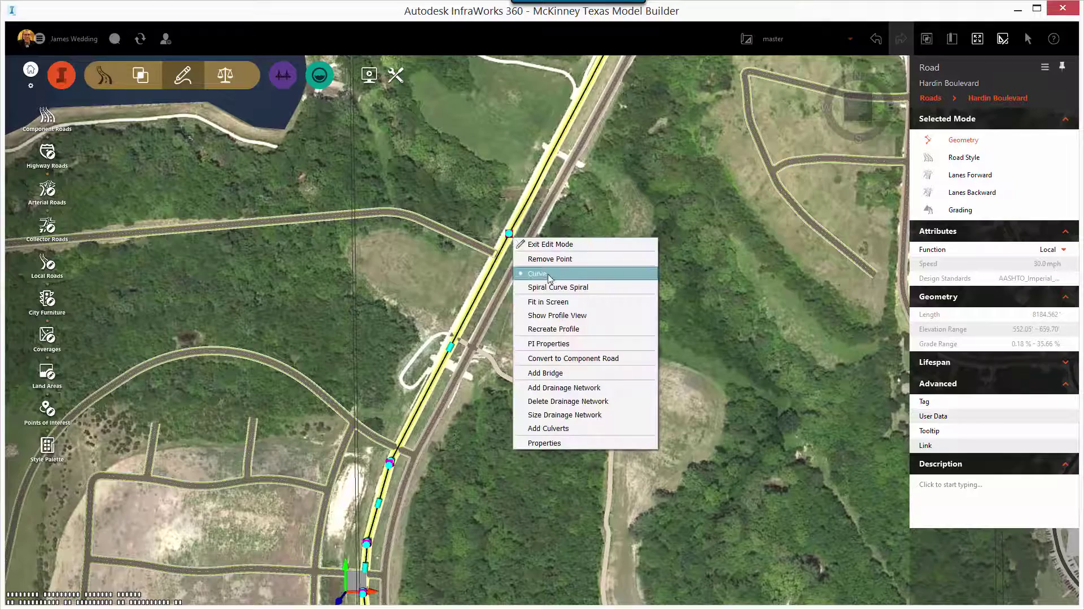
{"action": "left_click", "coordinate": [534, 260]}
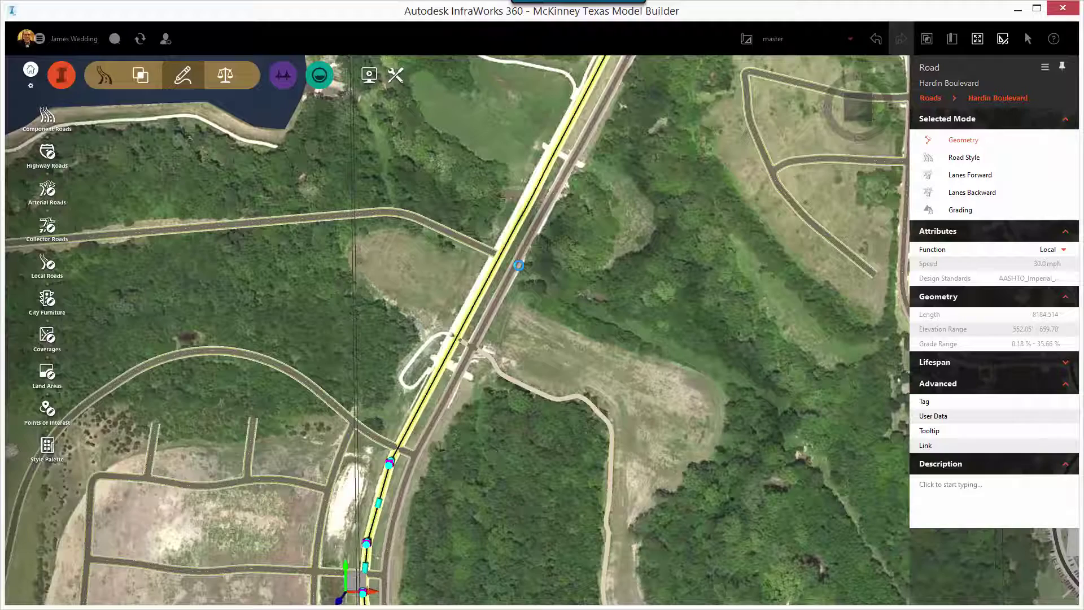
Step: Extend the end point of the western side road onto the Hardin Boulevard carriageway so the two roads connect
{"action": "left_click_drag", "start_coordinate": [555, 299], "coordinate": [493, 480]}
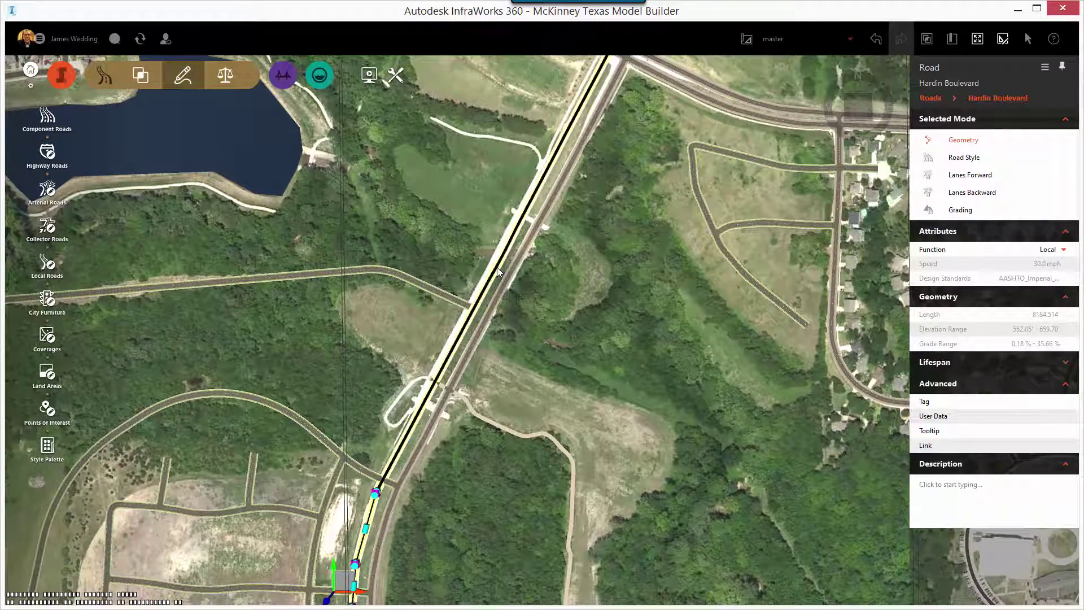
{"action": "scroll", "coordinate": [497, 271], "scroll_direction": "up", "scroll_amount": 5}
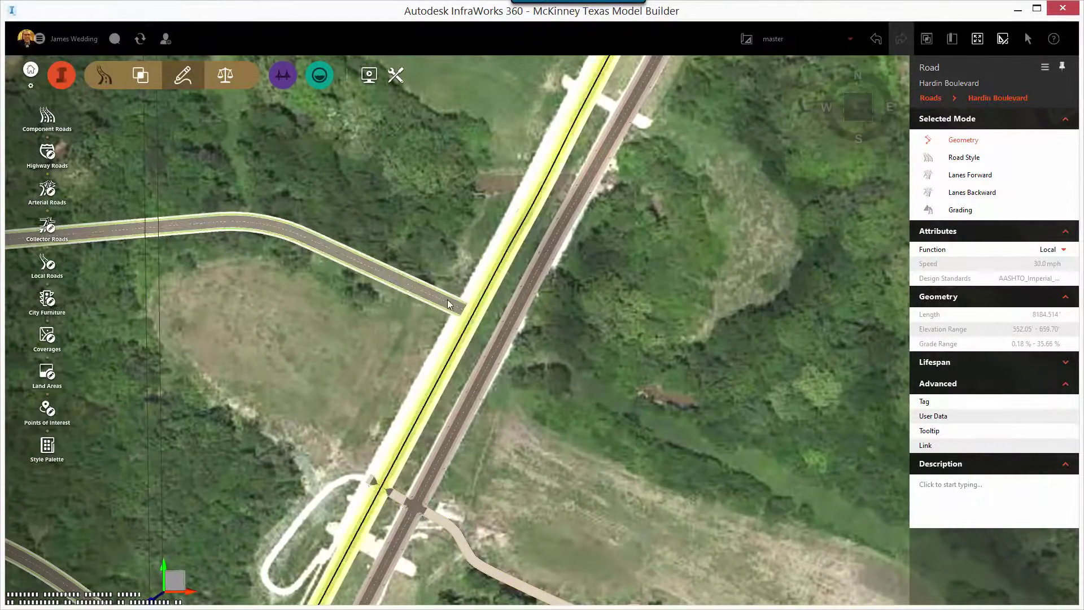
{"action": "left_click", "coordinate": [448, 304]}
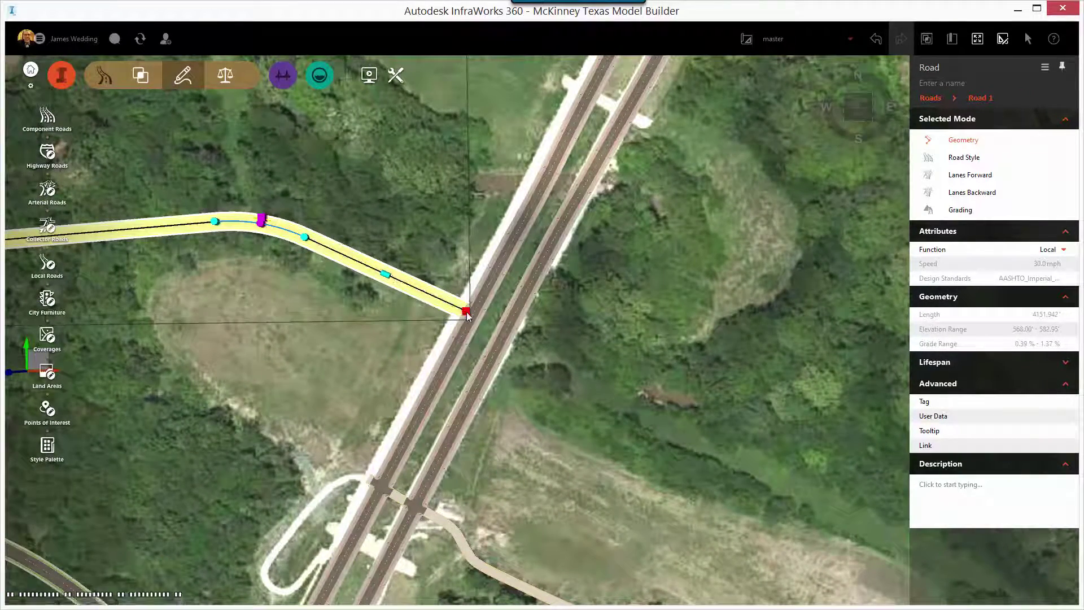
{"action": "left_click_drag", "start_coordinate": [466, 312], "coordinate": [473, 316]}
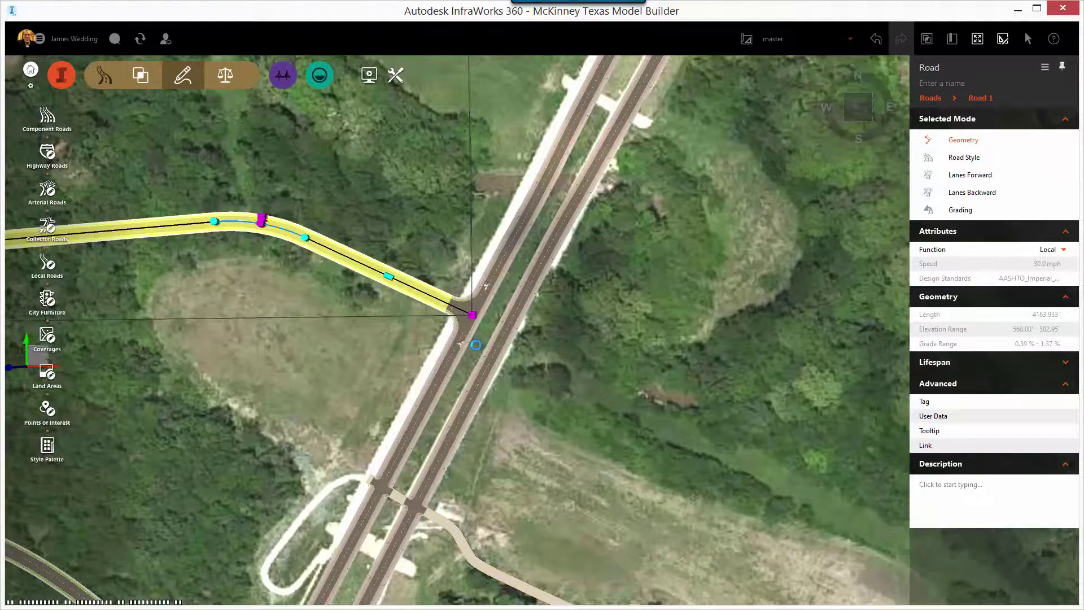
Step: Set the design vehicle of the three-way Rolling Creek Road intersection near the divided road to SU-40
{"action": "scroll", "coordinate": [383, 336], "scroll_direction": "up", "scroll_amount": 3}
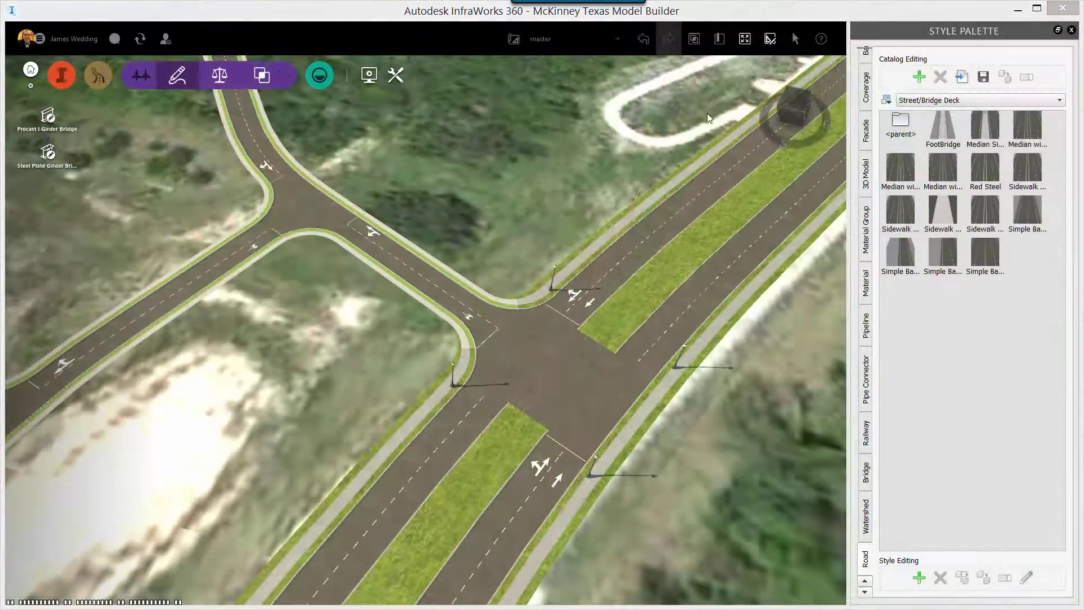
{"action": "middle_click_drag", "start_coordinate": [442, 171], "coordinate": [594, 343]}
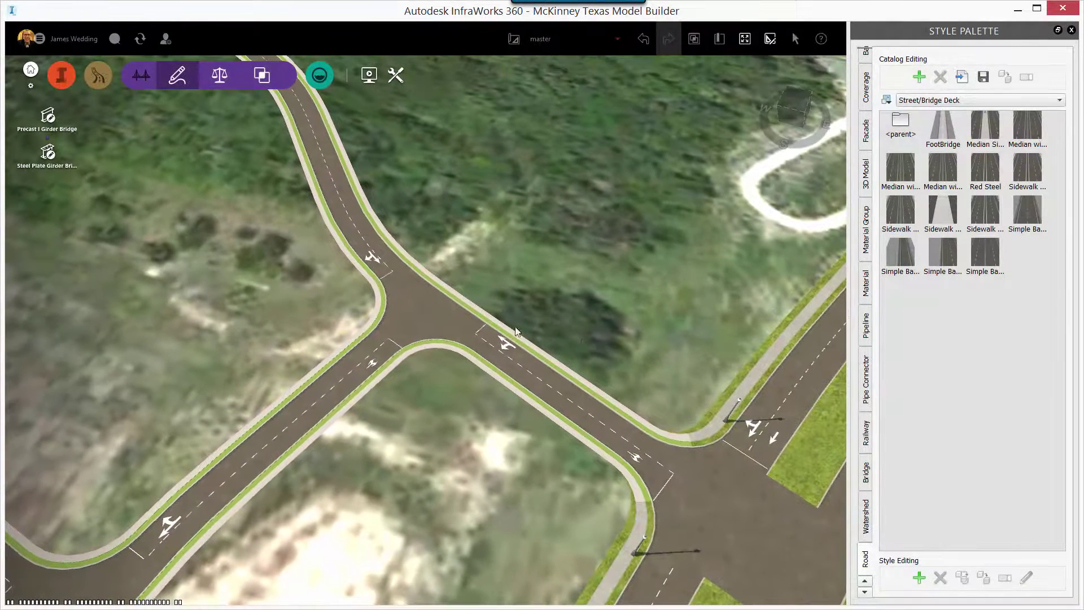
{"action": "left_click", "coordinate": [434, 328]}
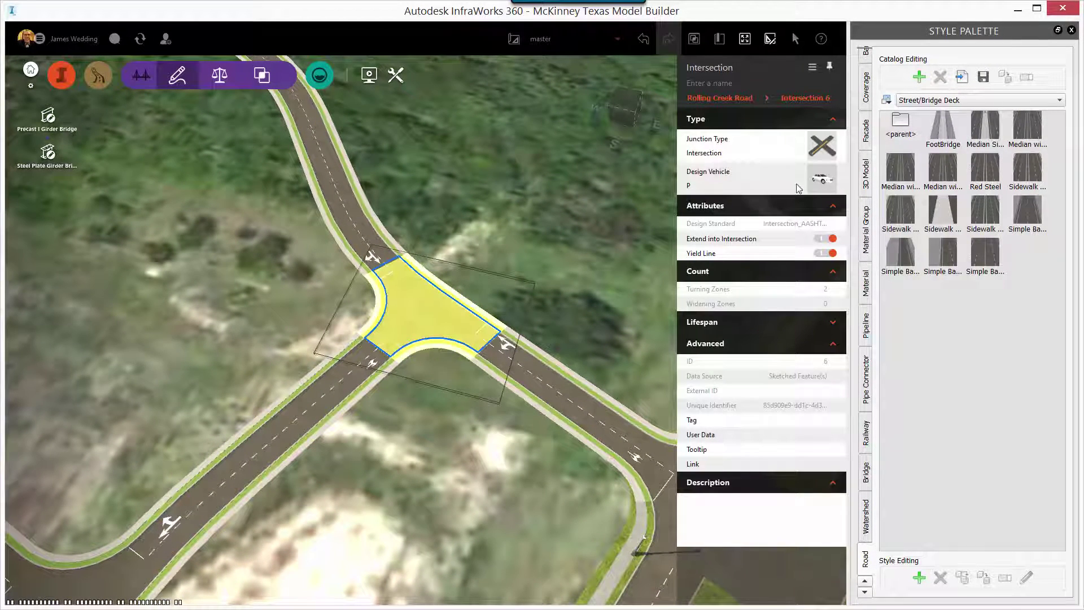
{"action": "left_click", "coordinate": [819, 180]}
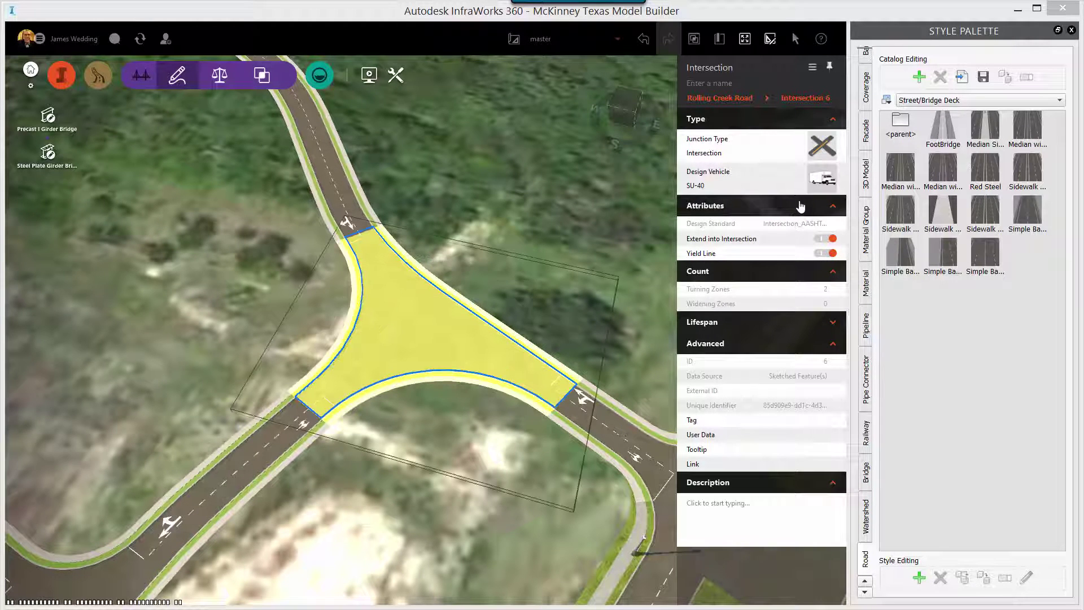
Step: Set the intersection's design vehicle back to the passenger car, P
{"action": "left_click", "coordinate": [822, 183]}
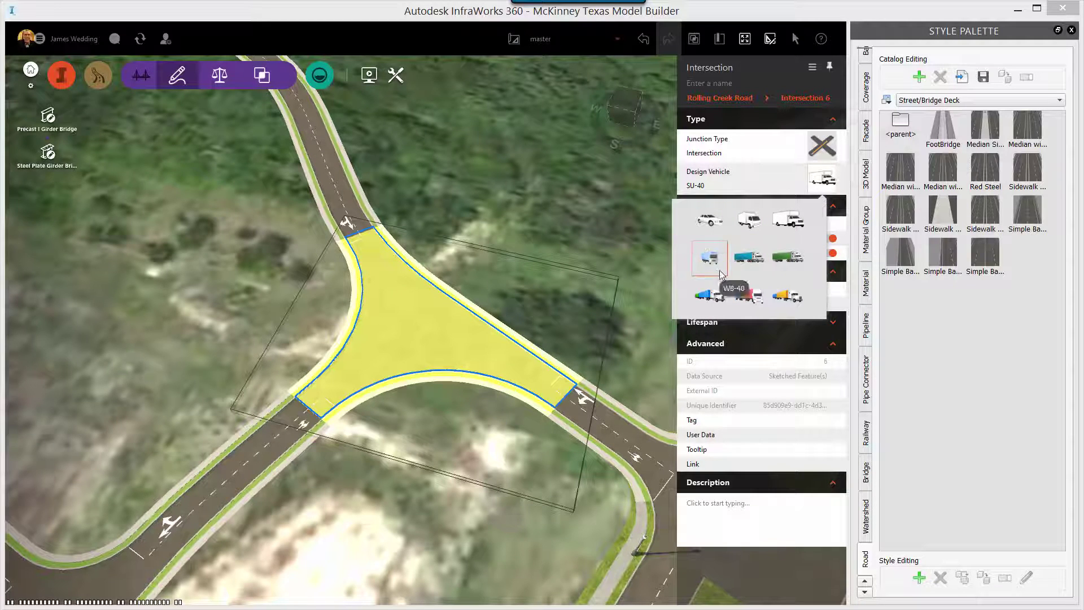
{"action": "left_click", "coordinate": [718, 228]}
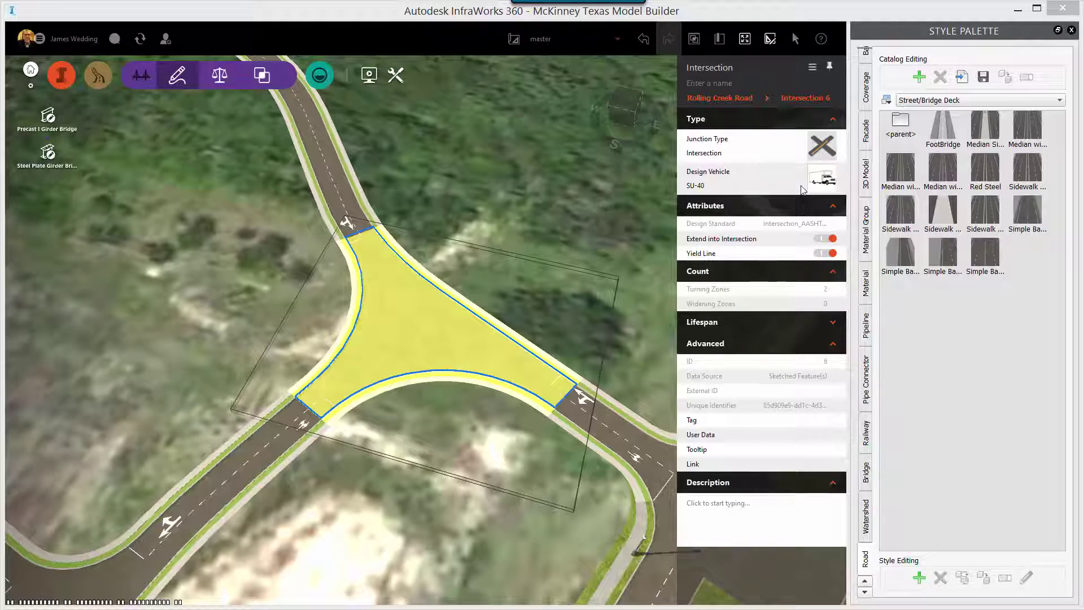
{"action": "left_click", "coordinate": [431, 358]}
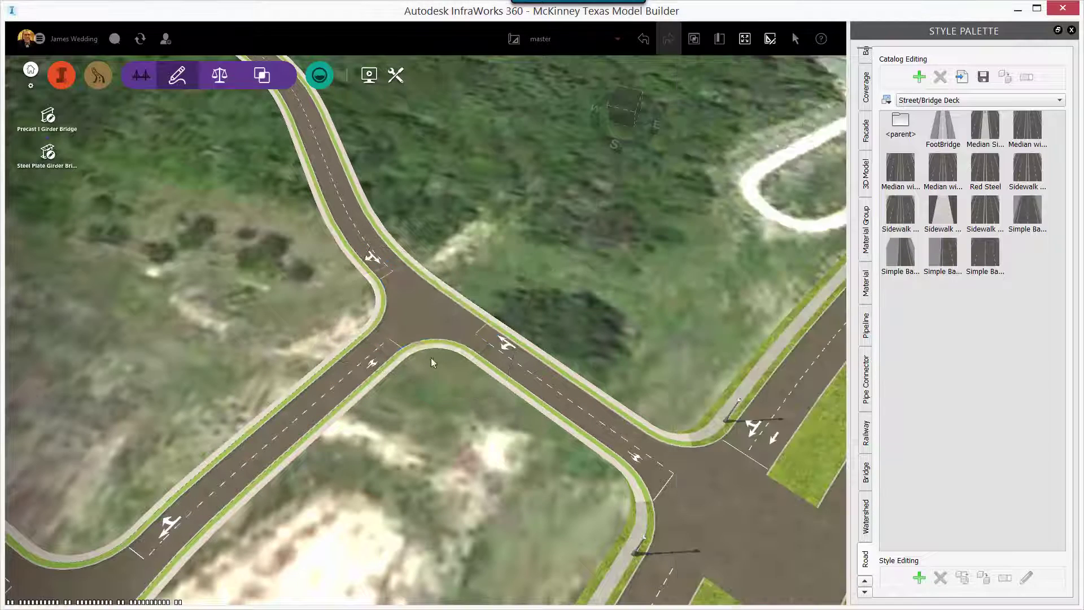
Step: Set the curb return radius to 20 ft in the intersection's turning zone facing the divided road
{"action": "left_click", "coordinate": [432, 324]}
{"action": "scroll", "coordinate": [435, 327], "scroll_direction": "up", "scroll_amount": 5}
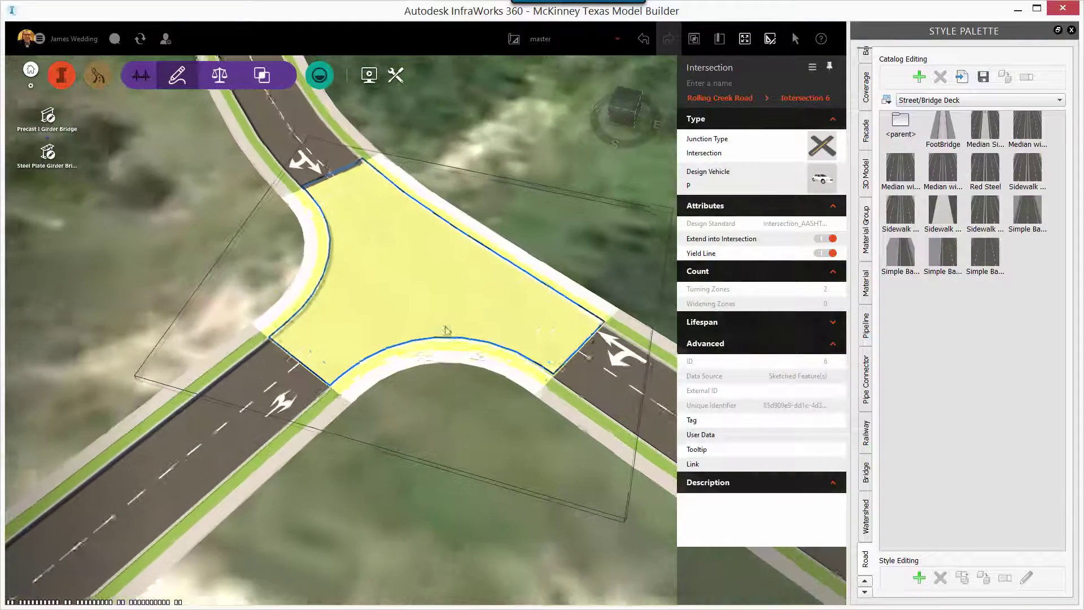
{"action": "left_click", "coordinate": [446, 330]}
{"action": "scroll", "coordinate": [412, 349], "scroll_direction": "up", "scroll_amount": 3}
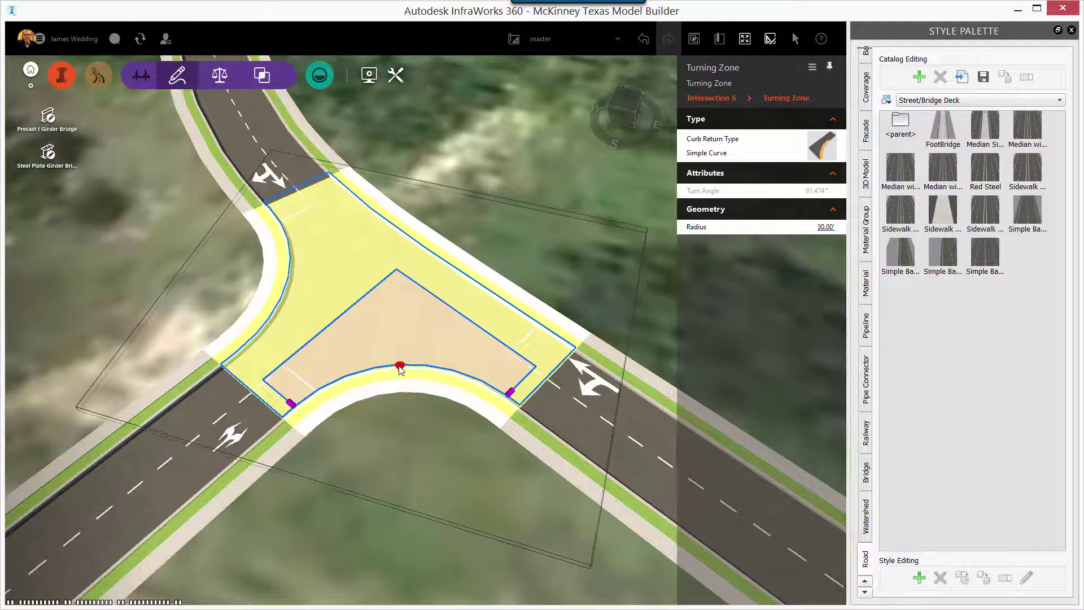
{"action": "left_click", "coordinate": [400, 367]}
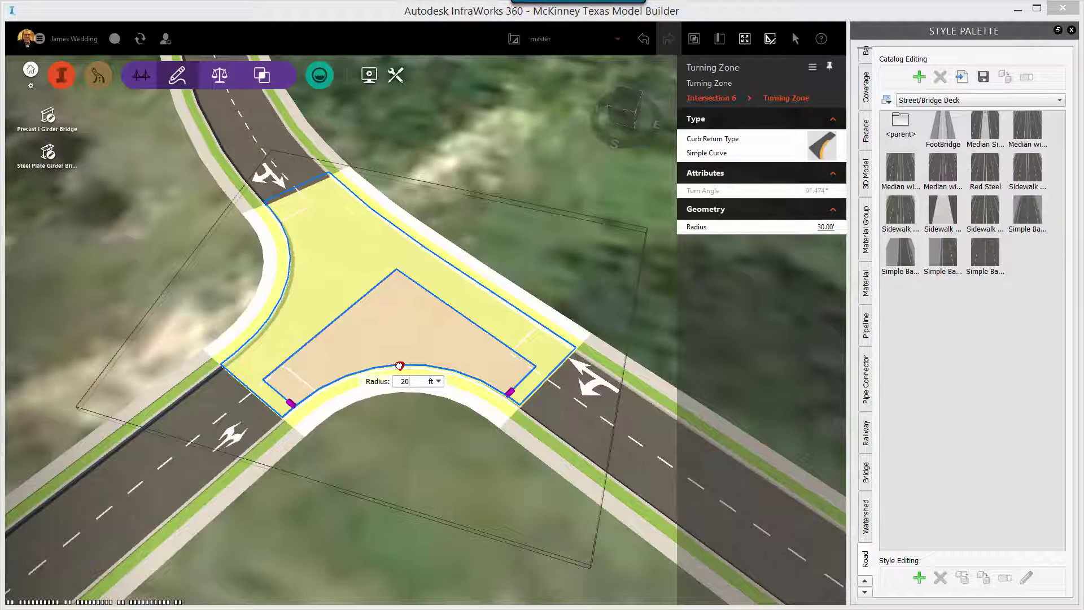
{"action": "type", "text": "20"}
{"action": "key", "text": "Return"}
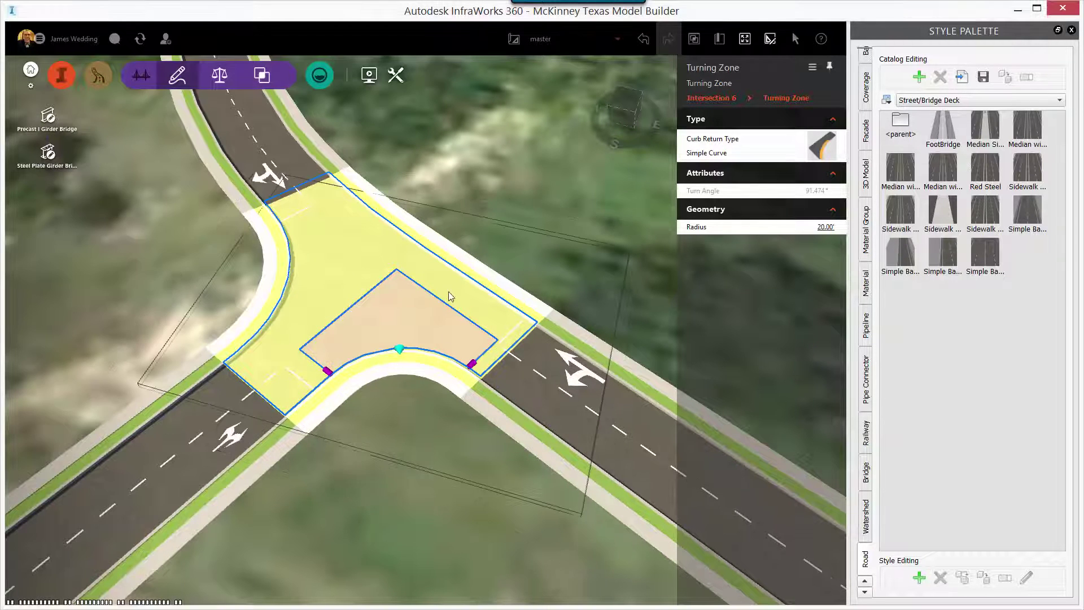
Step: Open the curb return radius of the intersection's other turning zone for editing
{"action": "left_click", "coordinate": [248, 289]}
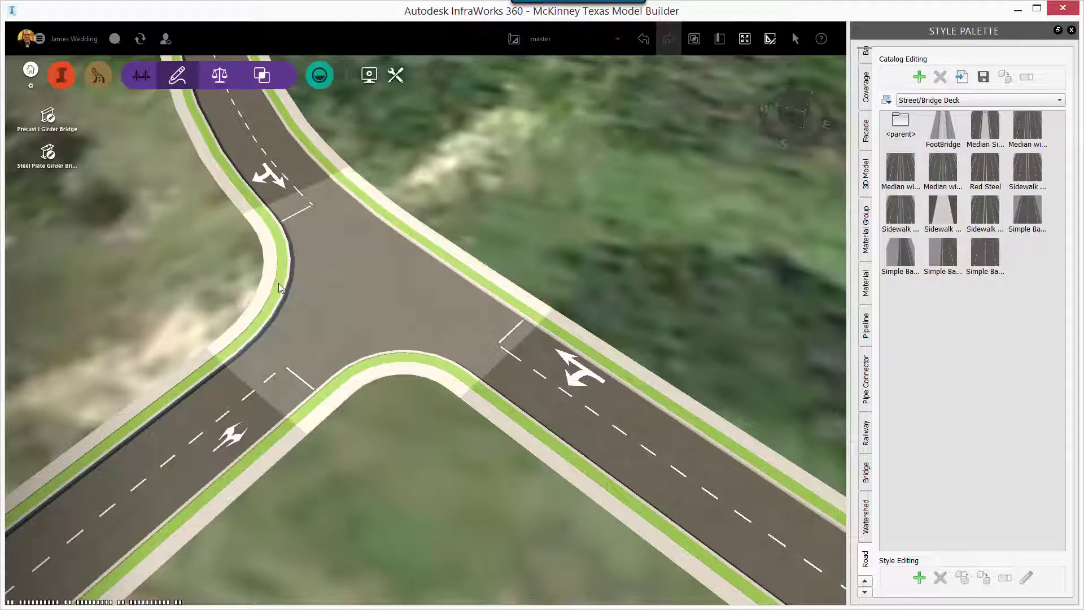
{"action": "left_click", "coordinate": [279, 288]}
{"action": "scroll", "coordinate": [303, 297], "scroll_direction": "up", "scroll_amount": 2}
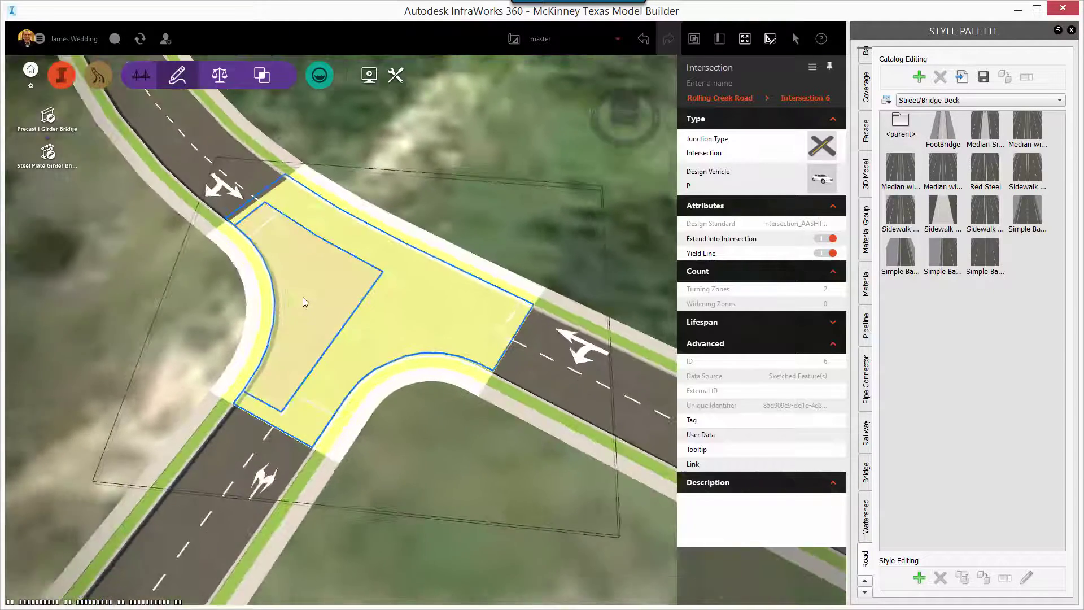
{"action": "left_click", "coordinate": [275, 297]}
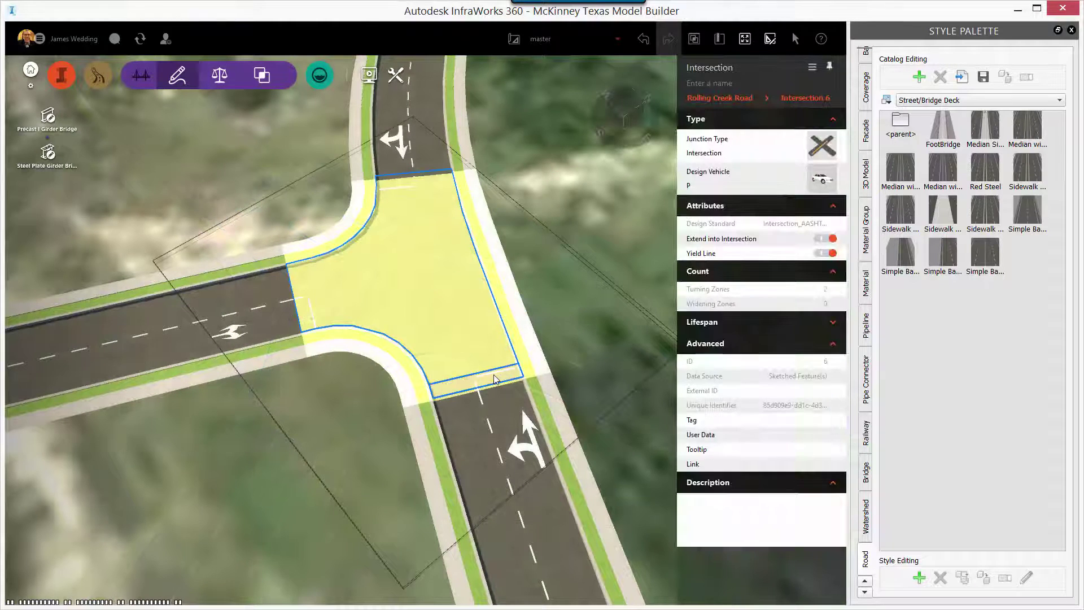
Step: Extend the lane group of the approach from the divided road, with its stop line, farther into the intersection
{"action": "left_click", "coordinate": [496, 380]}
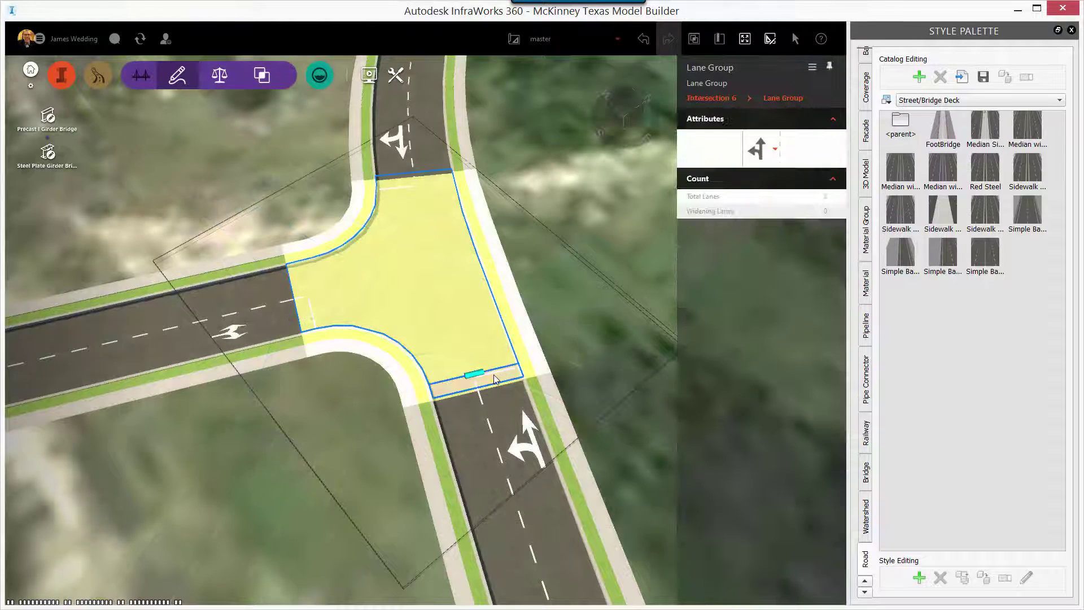
{"action": "left_click_drag", "start_coordinate": [477, 372], "coordinate": [459, 319]}
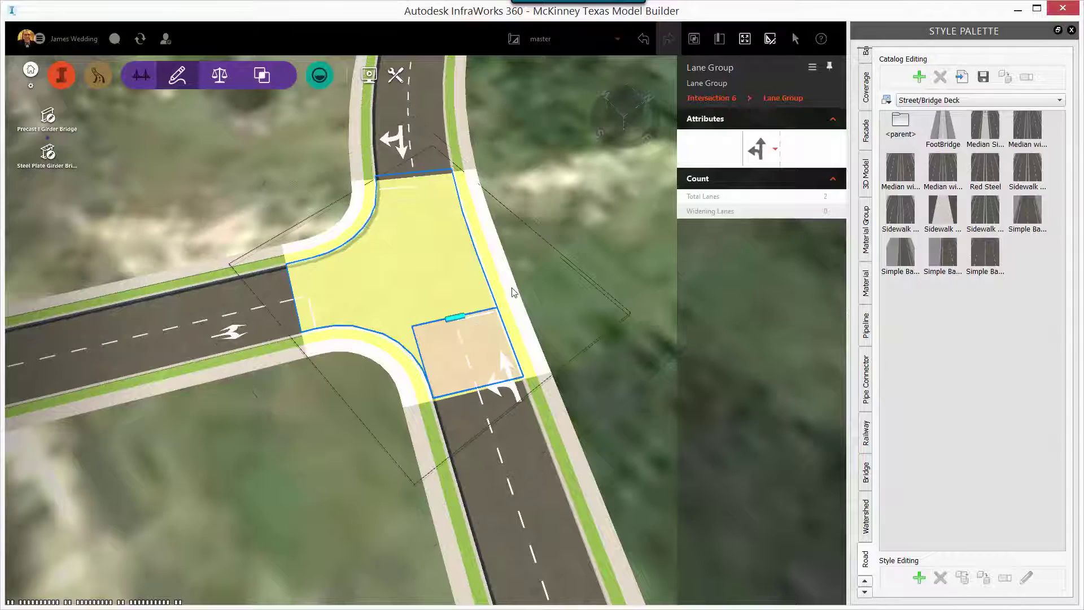
{"action": "double_click", "coordinate": [523, 274]}
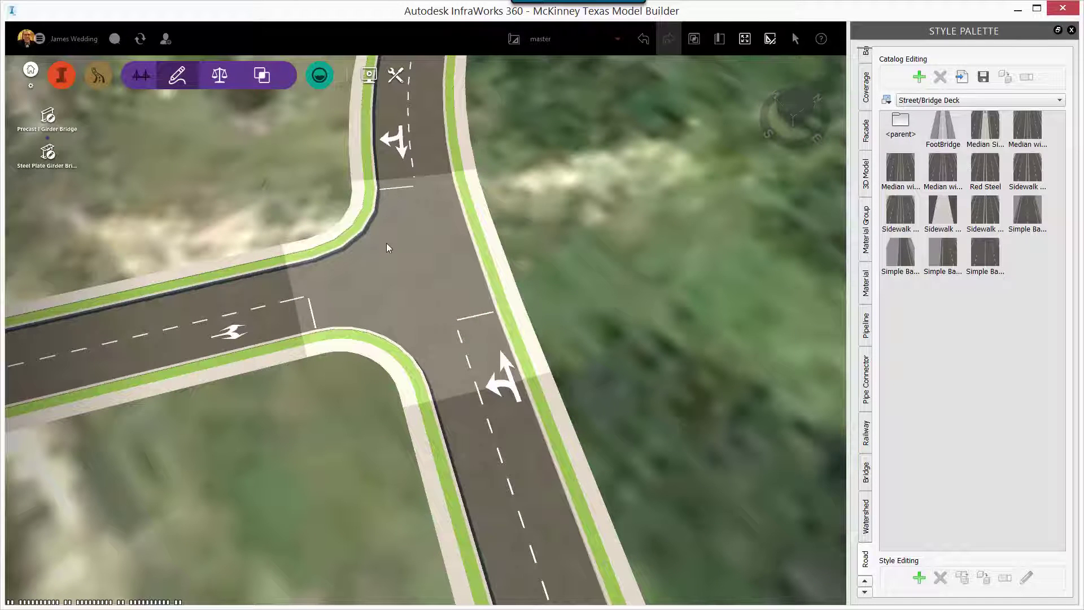
Step: Change the junction type of the three-way Rolling Creek Road intersection to Roundabout
{"action": "left_click", "coordinate": [387, 247]}
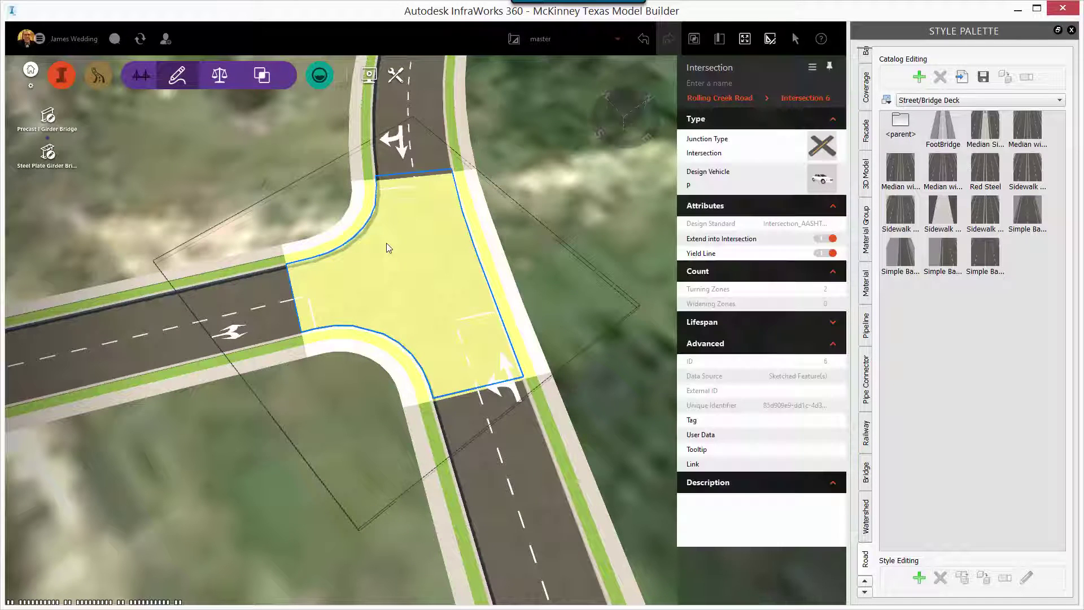
{"action": "left_click", "coordinate": [828, 153]}
{"action": "left_click", "coordinate": [777, 195]}
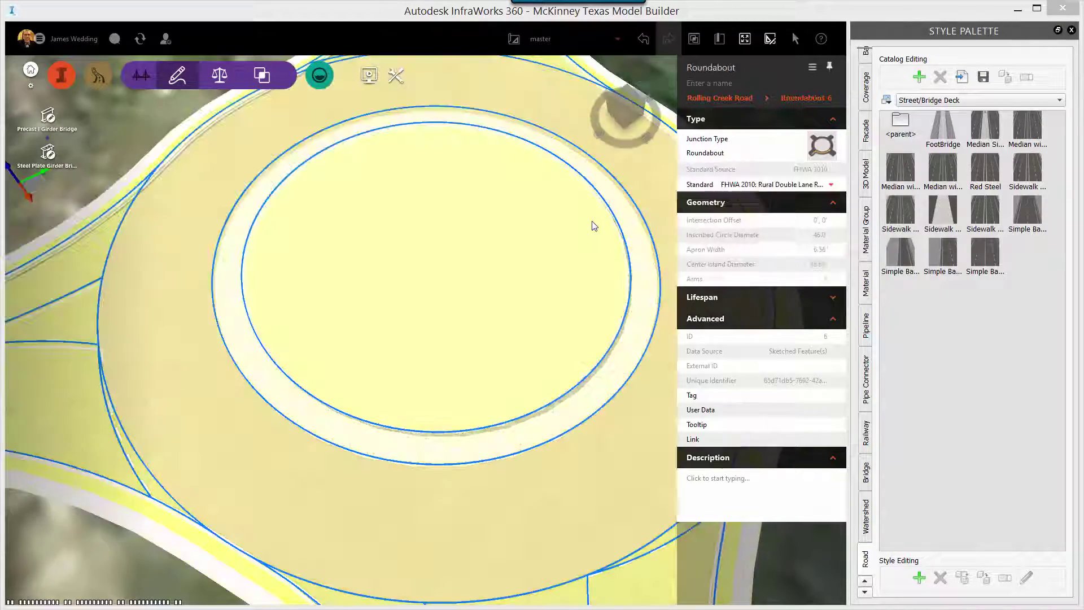
{"action": "scroll", "coordinate": [489, 320], "scroll_direction": "down", "scroll_amount": 5}
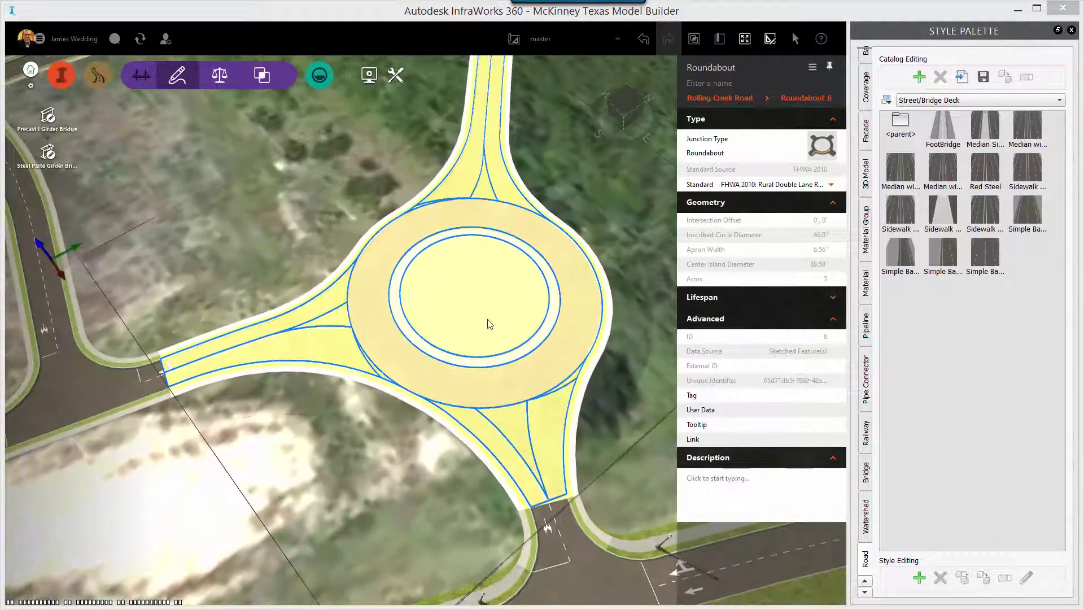
Step: Try the FHWA 2000: Urban Single Lane Roundabout standard on the Rolling Creek Road roundabout and switch it to FHWA 2010: Mini Roundabout
{"action": "left_click", "coordinate": [460, 361]}
{"action": "left_click_drag", "start_coordinate": [461, 361], "coordinate": [518, 344]}
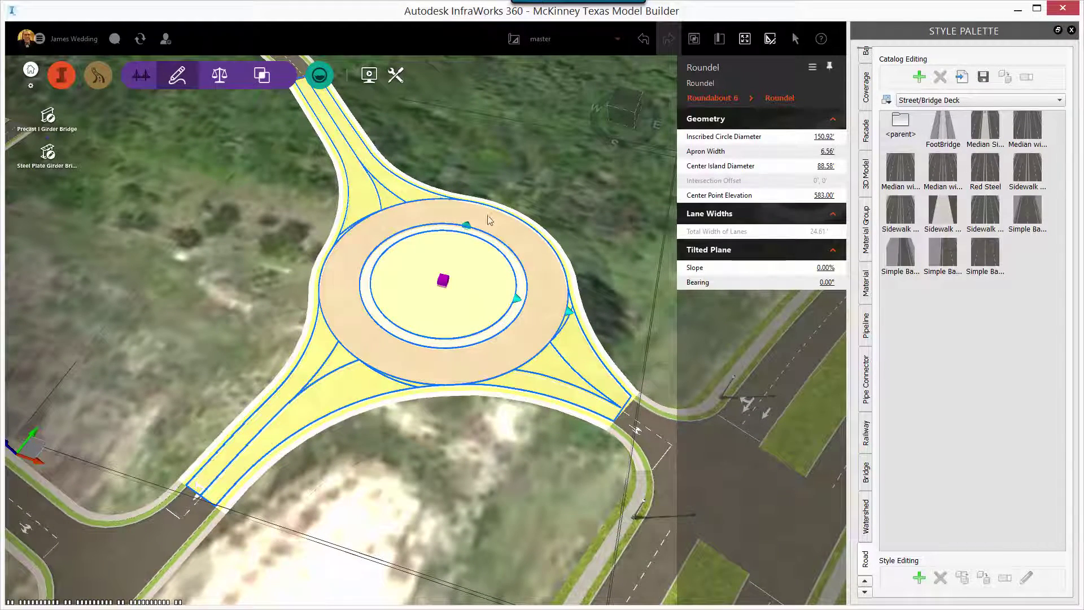
{"action": "left_click", "coordinate": [506, 190]}
{"action": "left_click", "coordinate": [491, 235]}
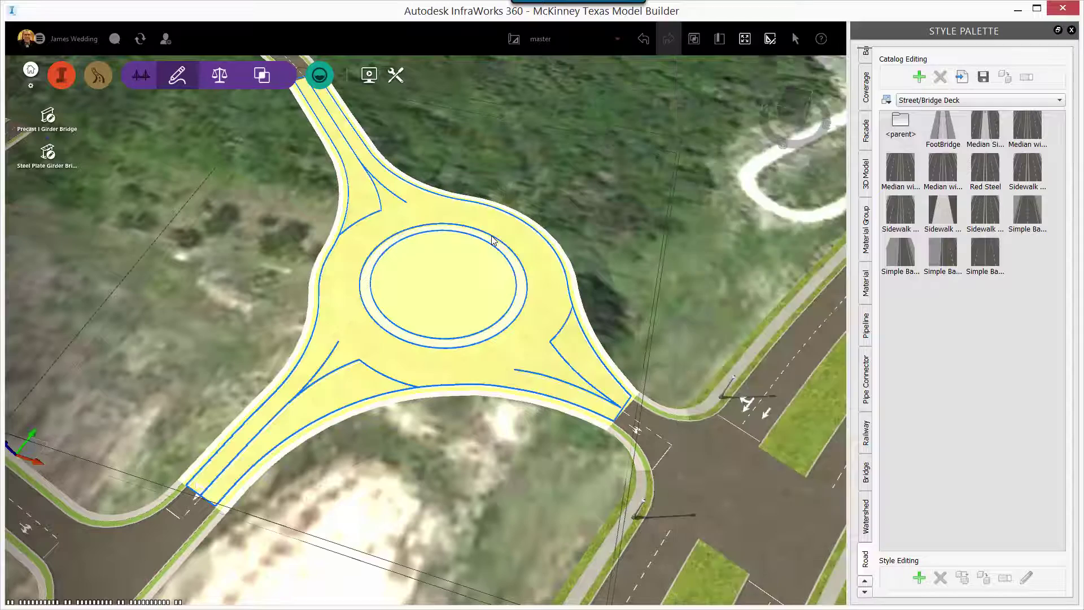
{"action": "left_click", "coordinate": [831, 184]}
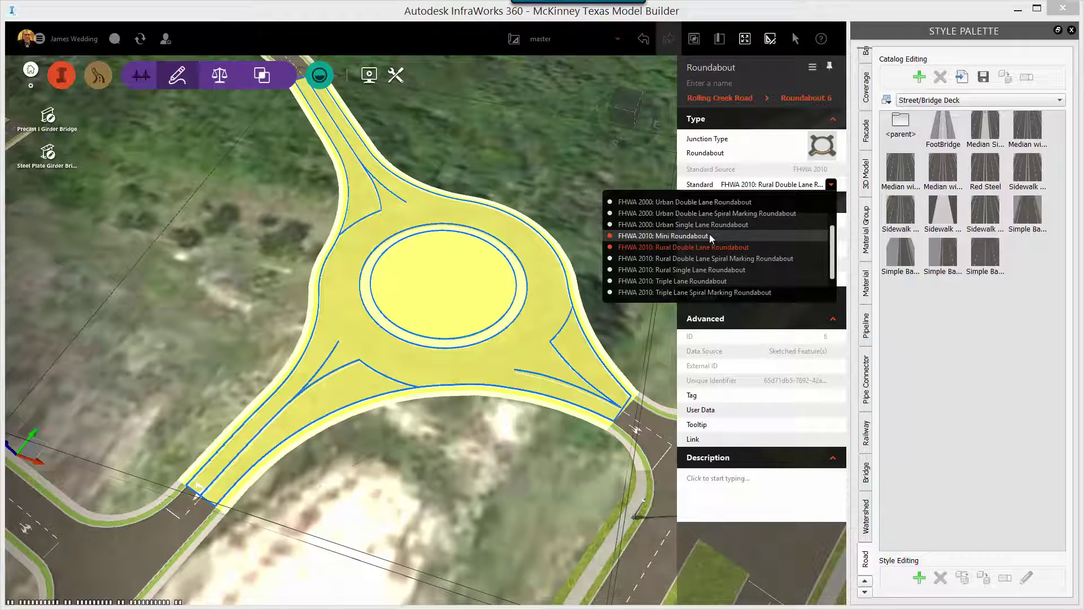
{"action": "left_click", "coordinate": [738, 226]}
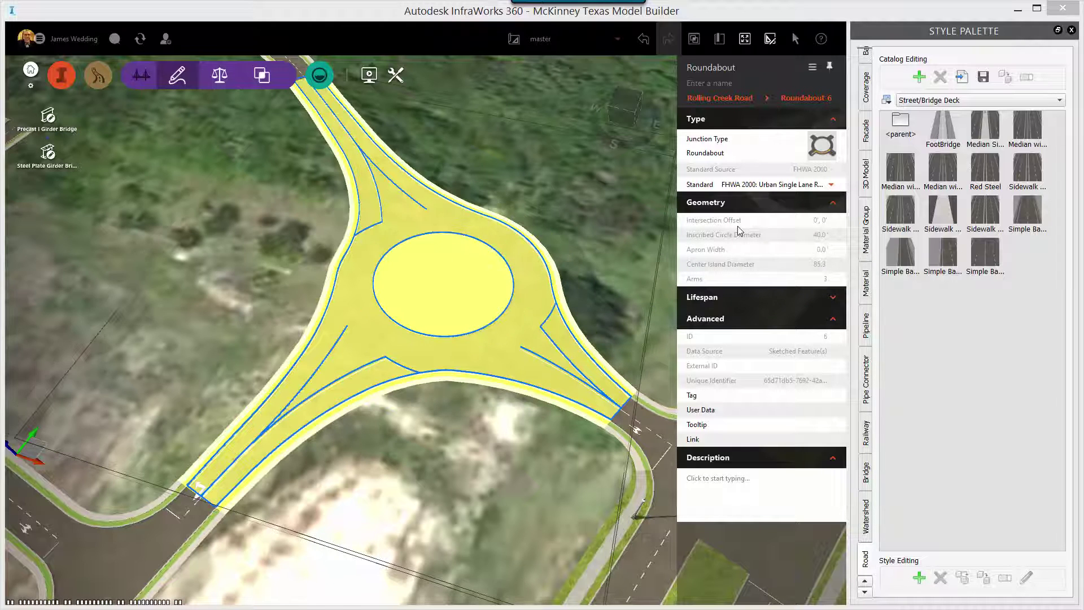
{"action": "left_click", "coordinate": [819, 181]}
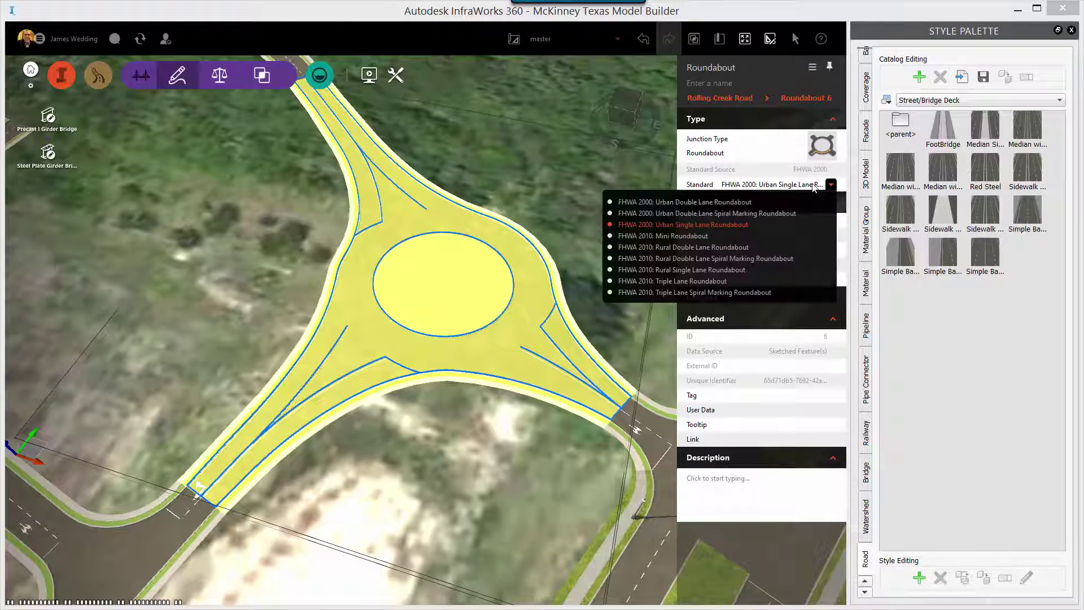
{"action": "left_click", "coordinate": [712, 235]}
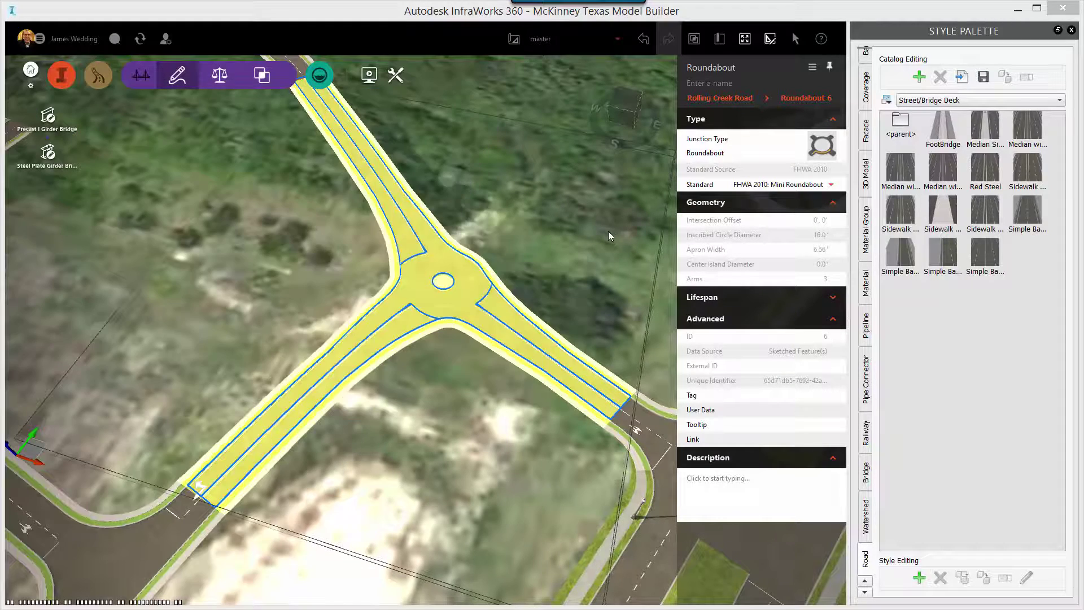
Step: Try to set the apron width of the mini roundabout's roundel to 8 ft
{"action": "left_click", "coordinate": [471, 299]}
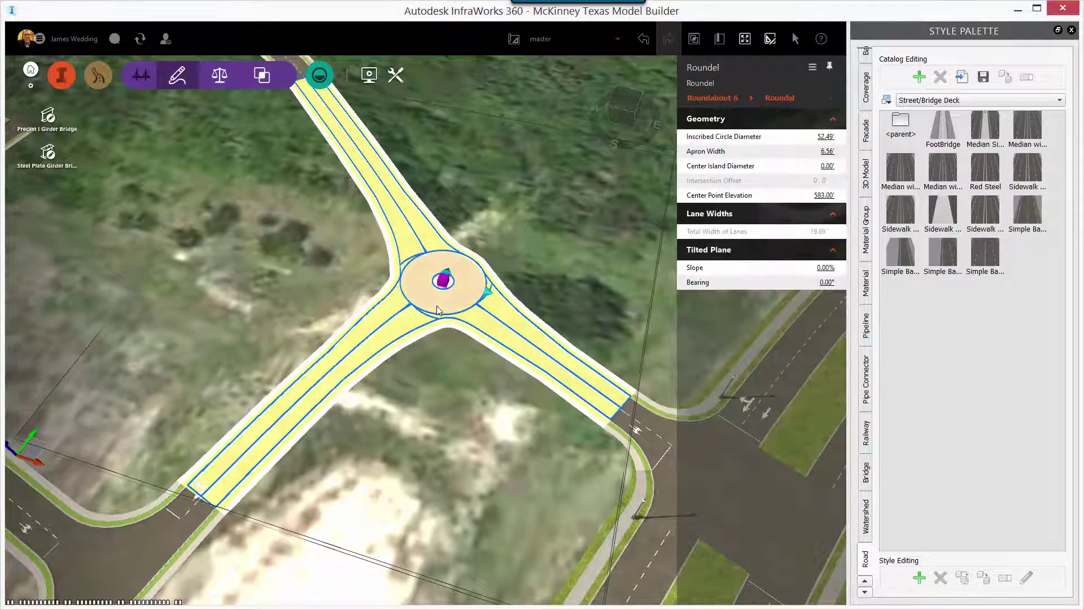
{"action": "scroll", "coordinate": [455, 289], "scroll_direction": "up", "scroll_amount": 3}
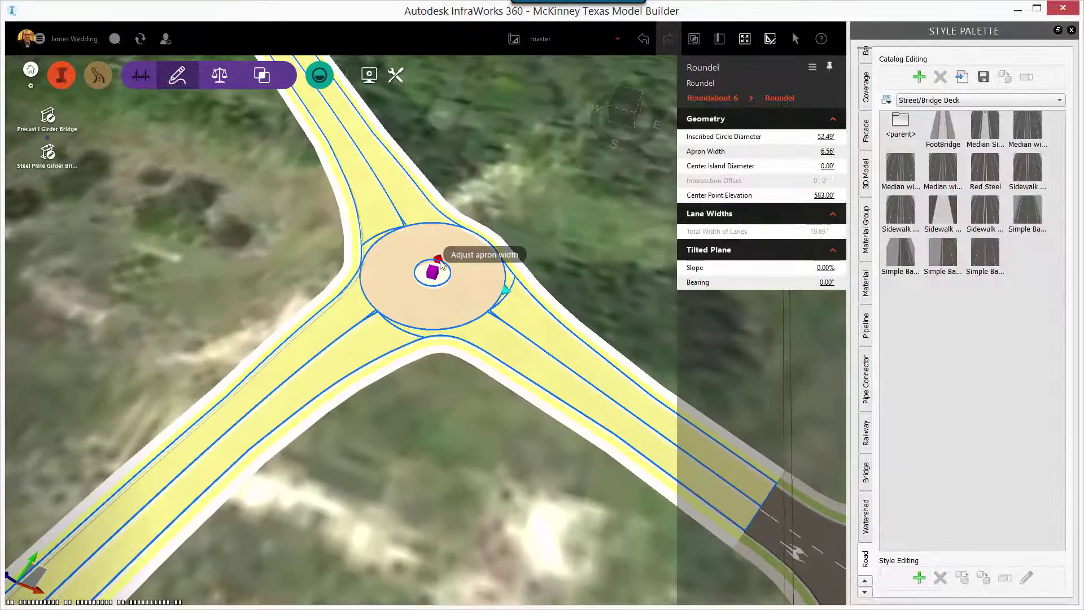
{"action": "left_click", "coordinate": [440, 261]}
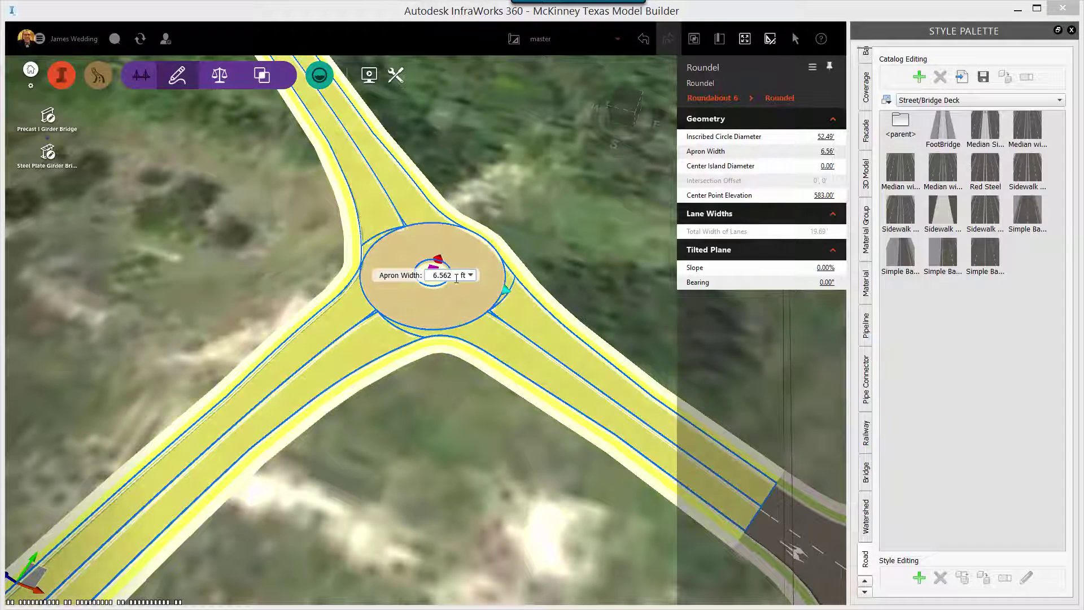
{"action": "left_click_drag", "start_coordinate": [451, 278], "coordinate": [431, 277]}
{"action": "type", "text": "8"}
{"action": "key", "text": "Return"}
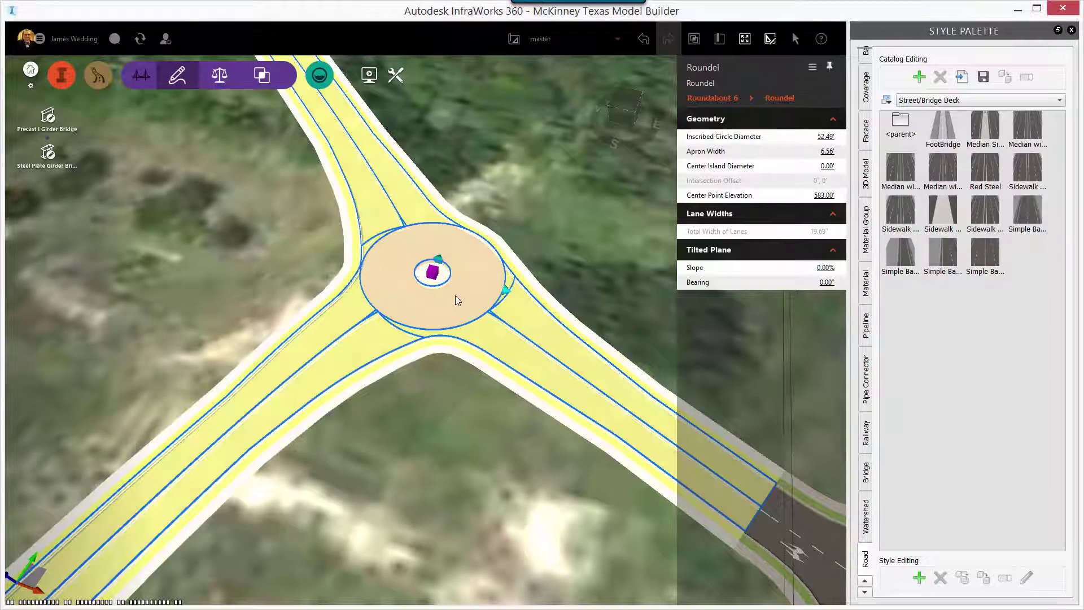
Step: Try to set the inscribed circle diameter of the mini roundabout's roundel to 55 ft
{"action": "scroll", "coordinate": [462, 299], "scroll_direction": "up", "scroll_amount": 5}
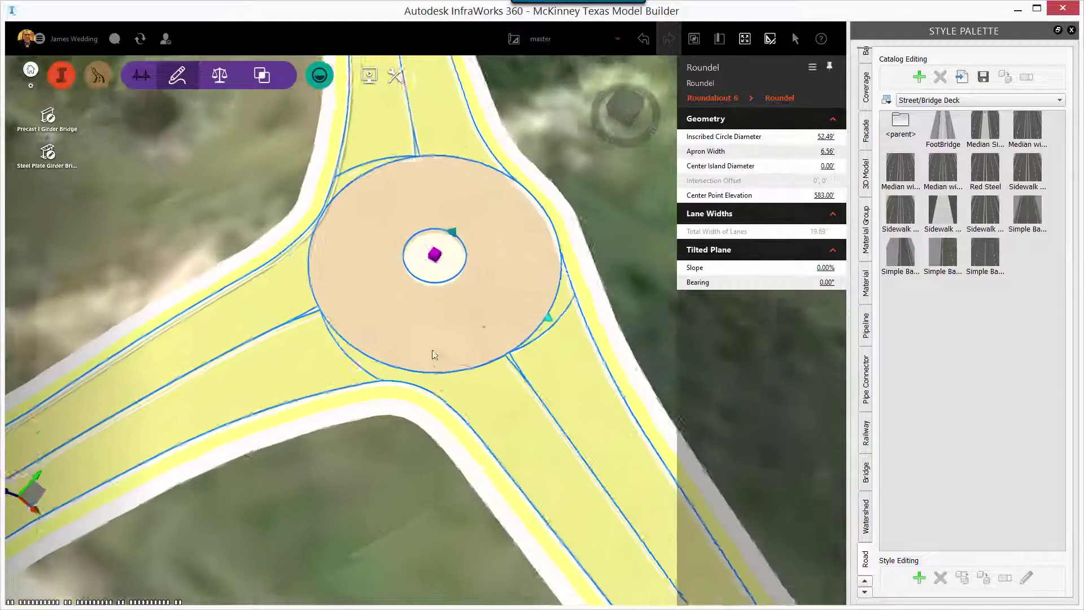
{"action": "left_click", "coordinate": [550, 329]}
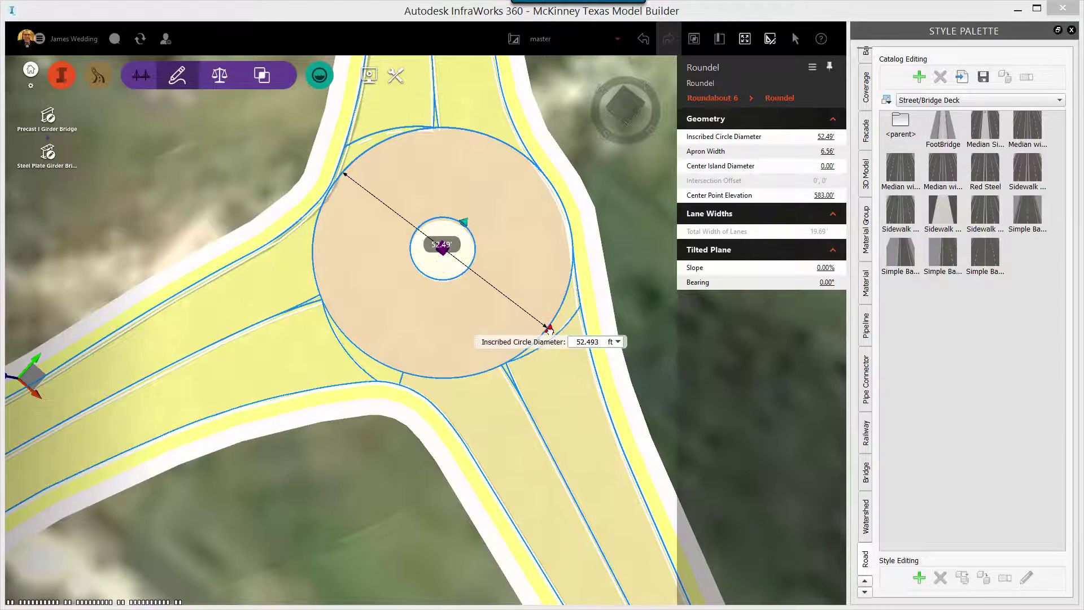
{"action": "left_click_drag", "start_coordinate": [600, 342], "coordinate": [573, 341]}
{"action": "type", "text": "5"}
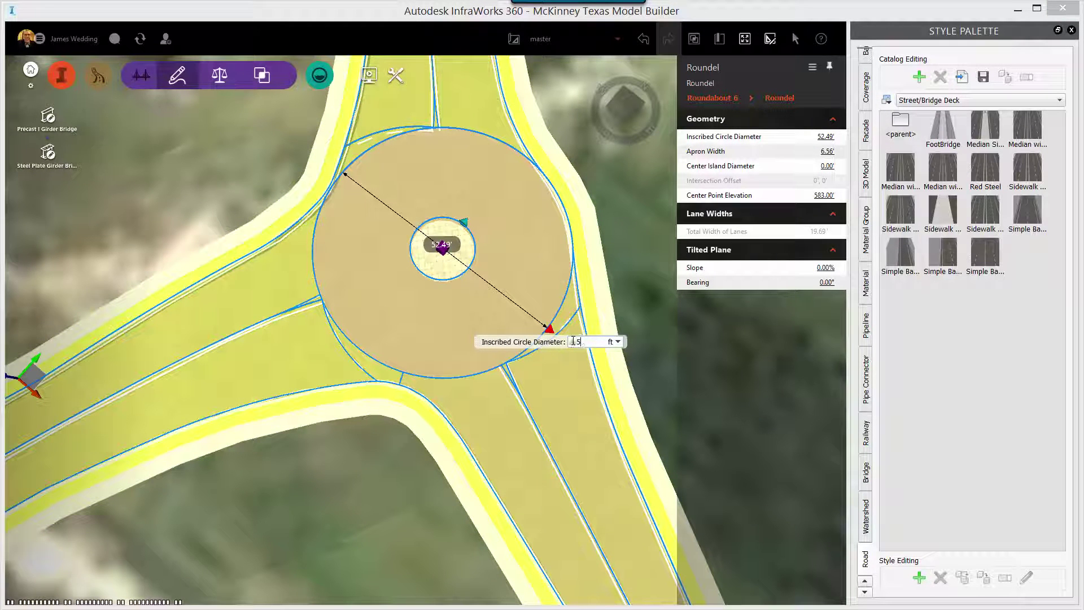
{"action": "type", "text": "5"}
{"action": "left_click", "coordinate": [648, 327]}
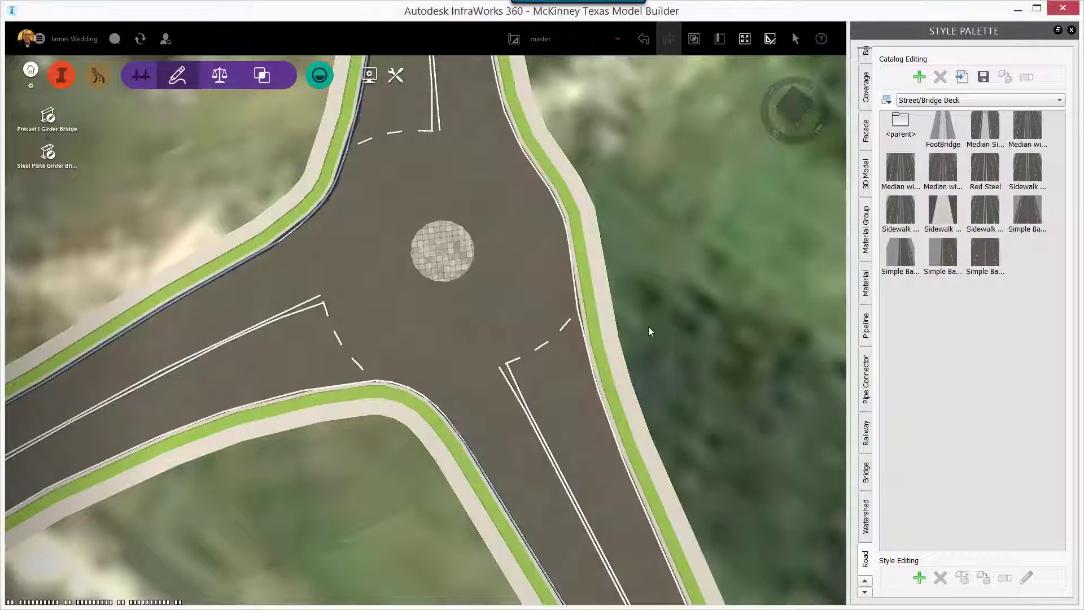
{"action": "left_click", "coordinate": [508, 315]}
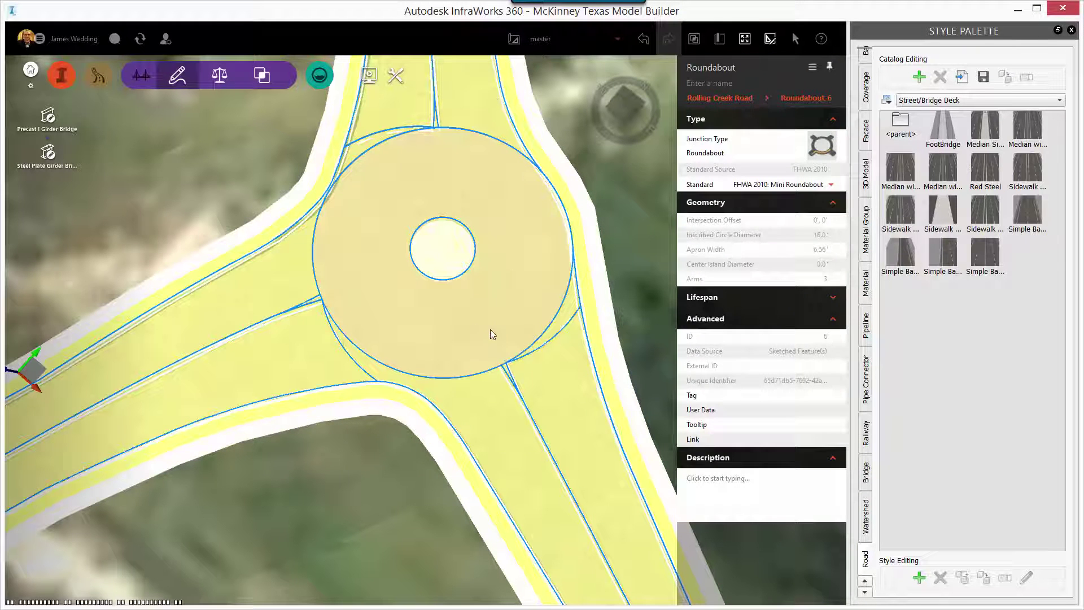
{"action": "left_click", "coordinate": [490, 330]}
{"action": "left_click", "coordinate": [549, 331]}
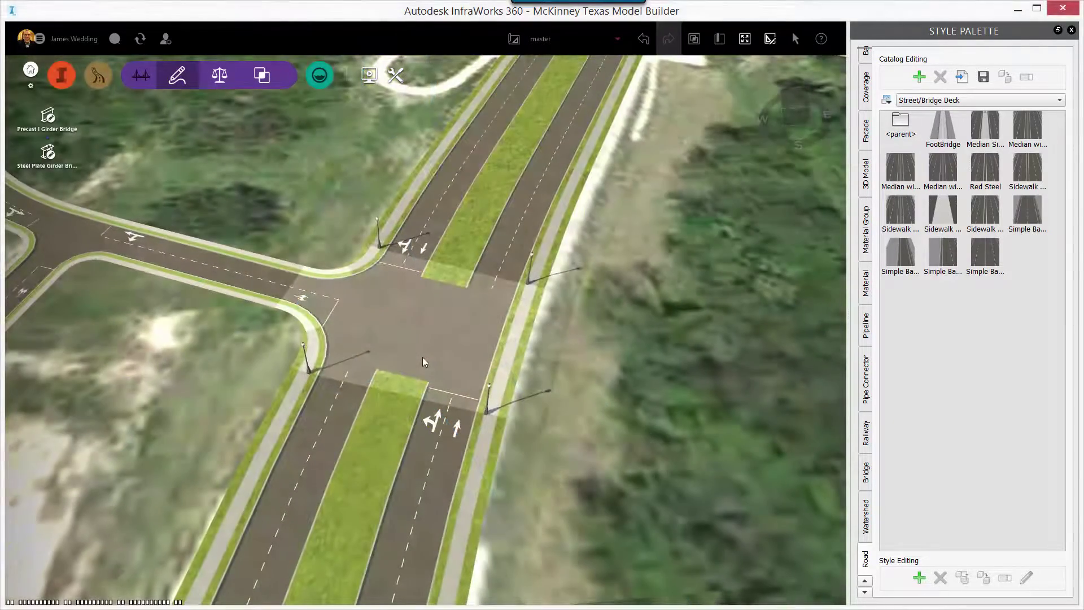
Step: Add a curbside turn lane about 46 ft long to the Hardin Boulevard approach by stretching the intersection's adjoining turning zone
{"action": "left_click", "coordinate": [436, 357]}
{"action": "scroll", "coordinate": [436, 357], "scroll_direction": "up", "scroll_amount": 2}
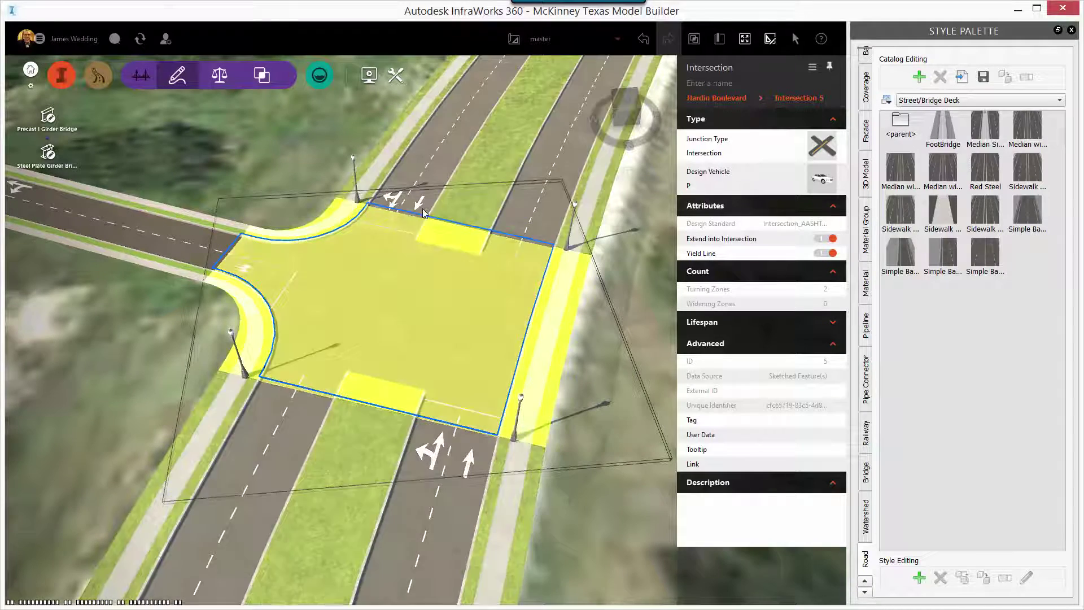
{"action": "left_click", "coordinate": [389, 221]}
{"action": "left_click", "coordinate": [388, 258]}
{"action": "middle_click_drag", "start_coordinate": [389, 259], "coordinate": [435, 317]}
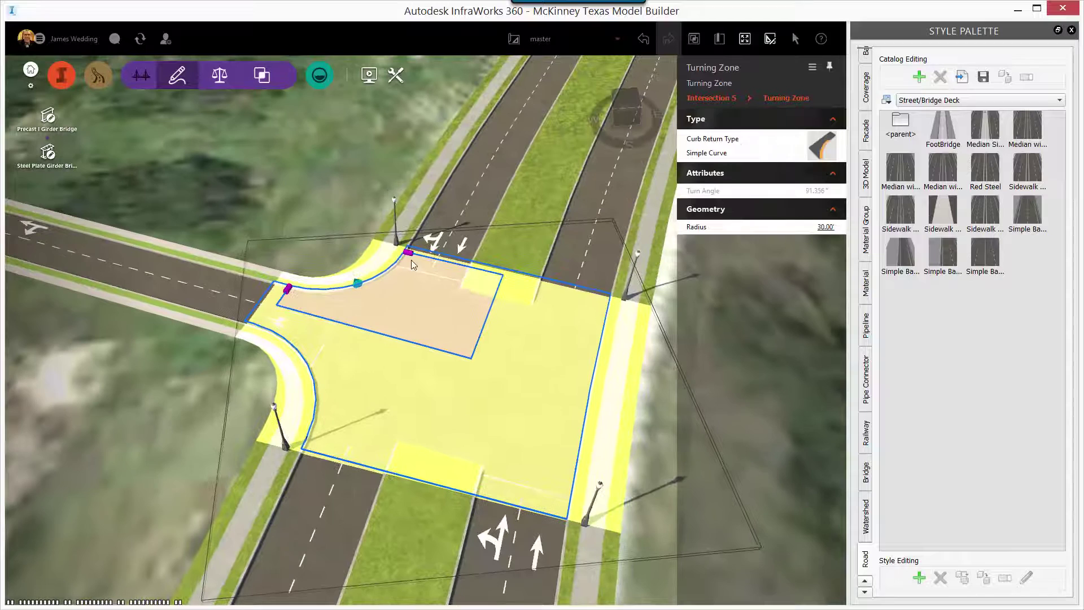
{"action": "left_click_drag", "start_coordinate": [411, 256], "coordinate": [486, 124]}
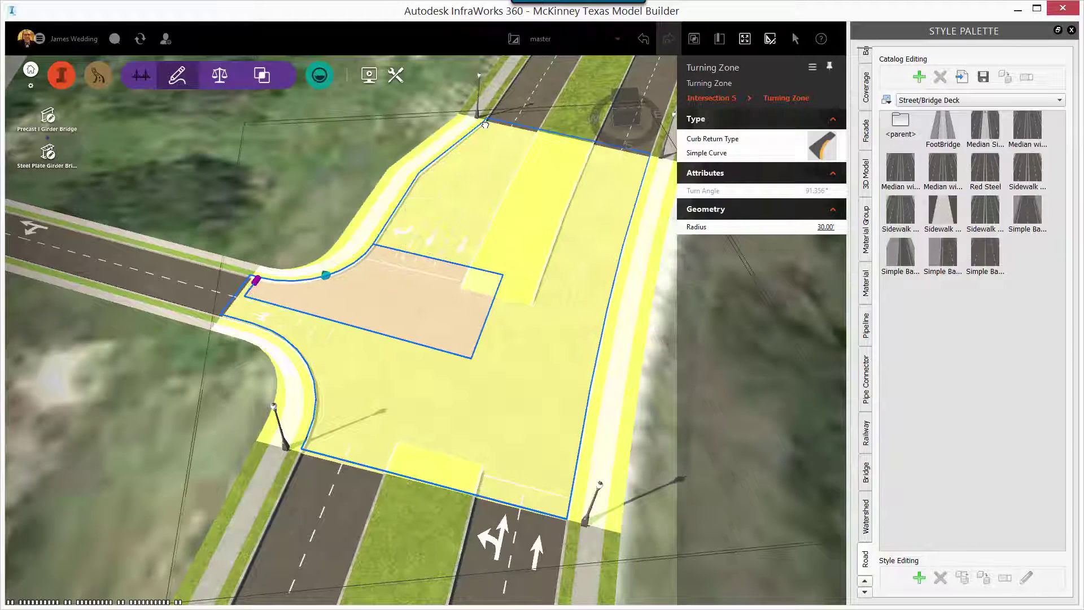
Step: Change the transition type of the new curbside widening zone to Curve-Tangent-Curve
{"action": "left_click", "coordinate": [441, 170]}
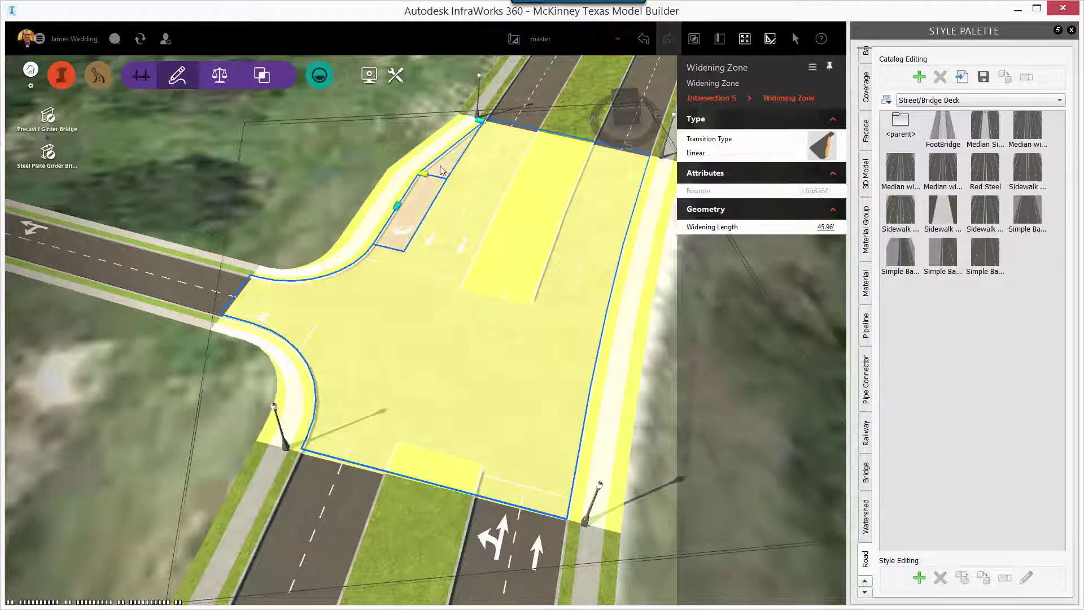
{"action": "left_click", "coordinate": [823, 150]}
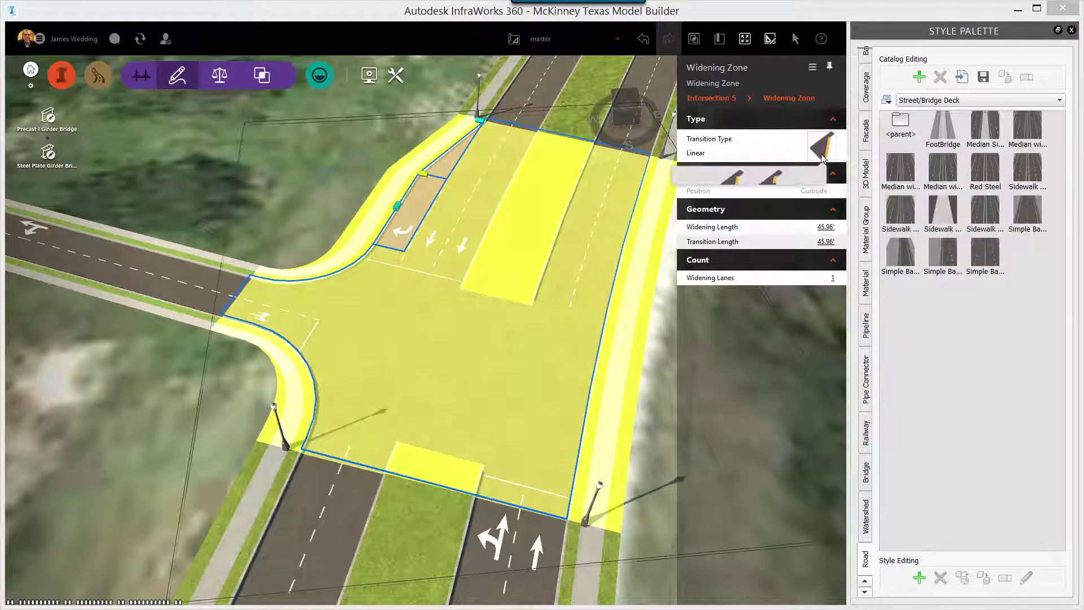
{"action": "left_click", "coordinate": [774, 183]}
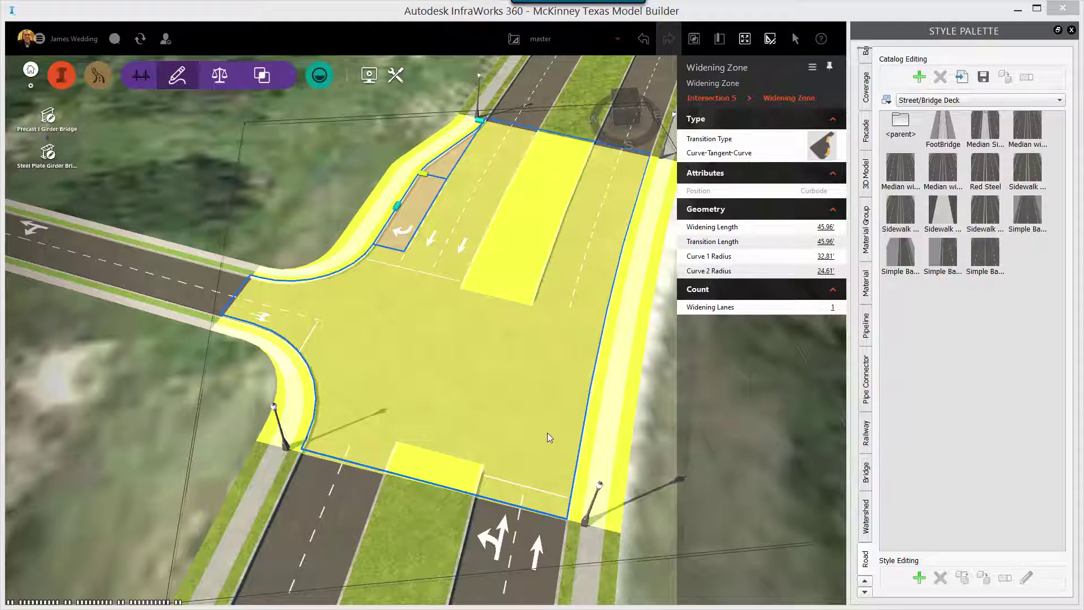
Step: Add a center turn lane about 27 ft long, cut into the median of the opposite Hardin Boulevard approach
{"action": "left_click", "coordinate": [514, 500]}
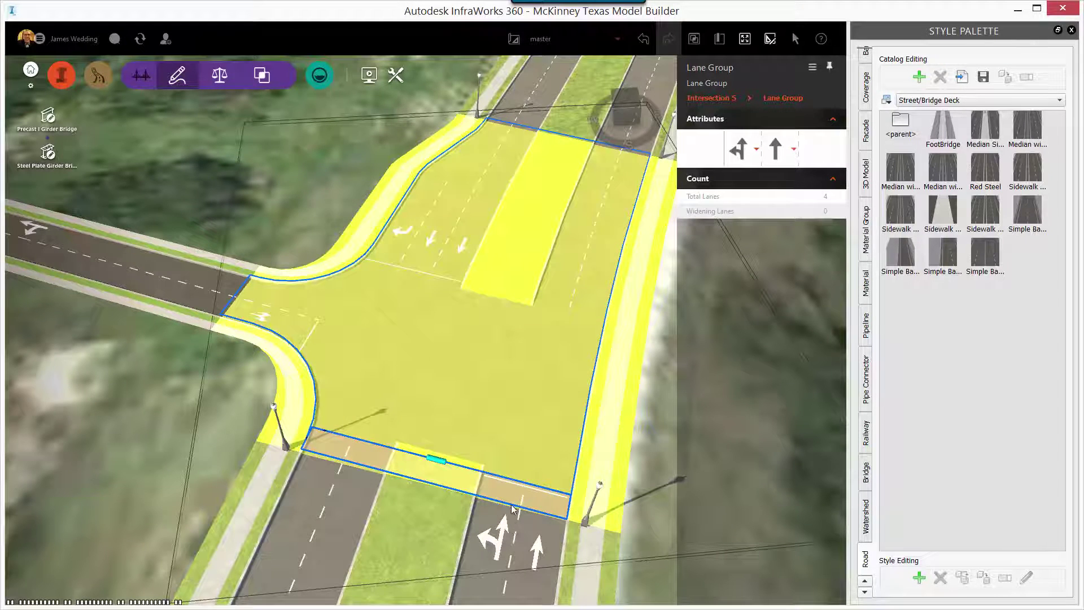
{"action": "left_click", "coordinate": [478, 489]}
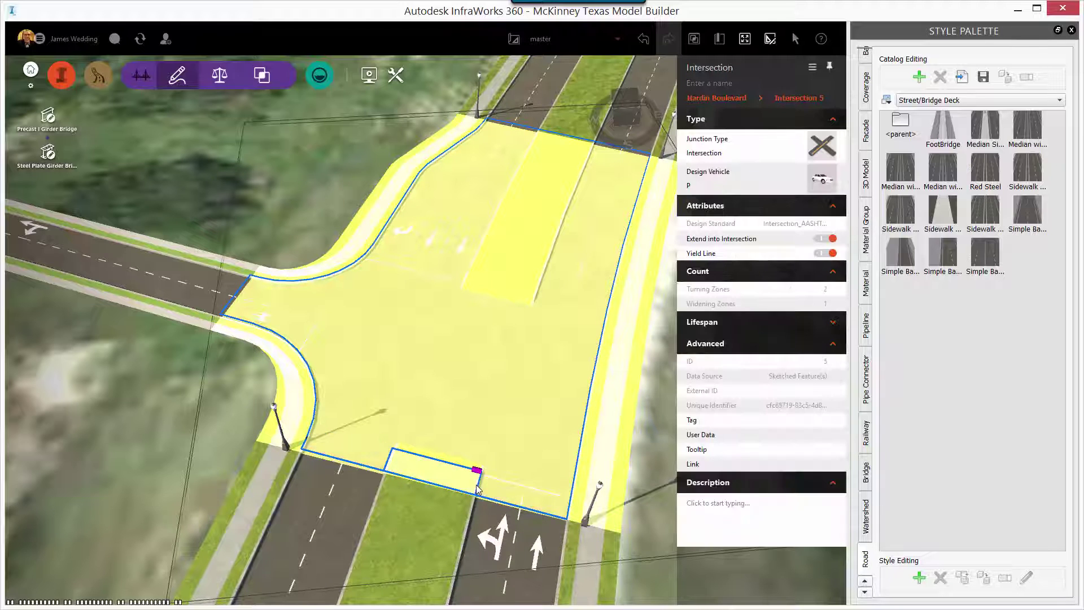
{"action": "mouse_move", "coordinate": [477, 471]}
{"action": "left_mouse_down"}
{"action": "mouse_move", "coordinate": [431, 595]}
{"action": "mouse_move", "coordinate": [420, 573]}
{"action": "left_mouse_up"}
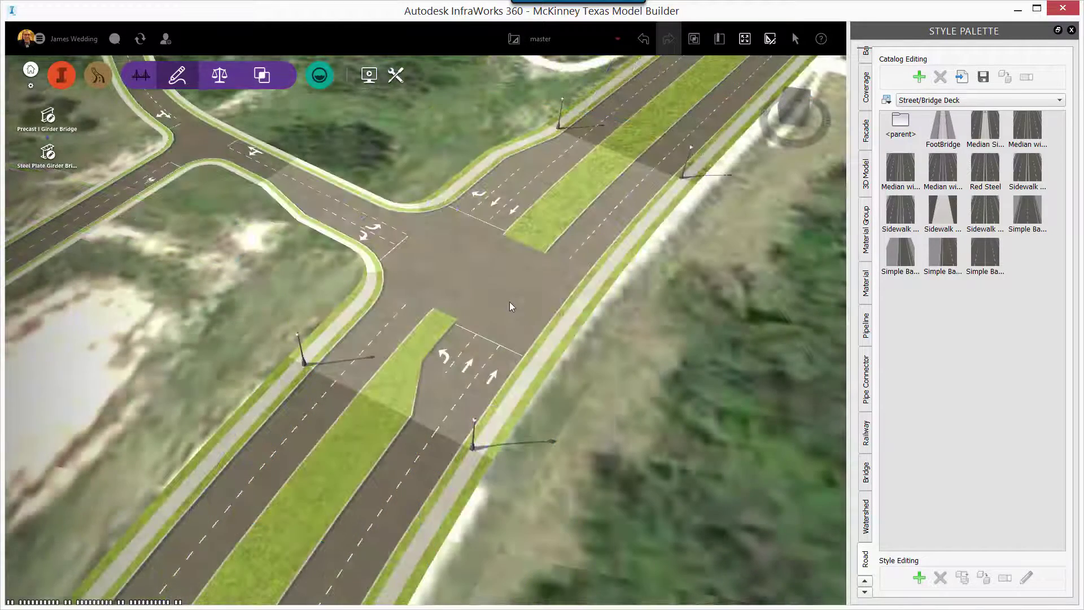
Step: Remove the center turn lane from the median by setting its widening lanes to 0
{"action": "left_click", "coordinate": [509, 303]}
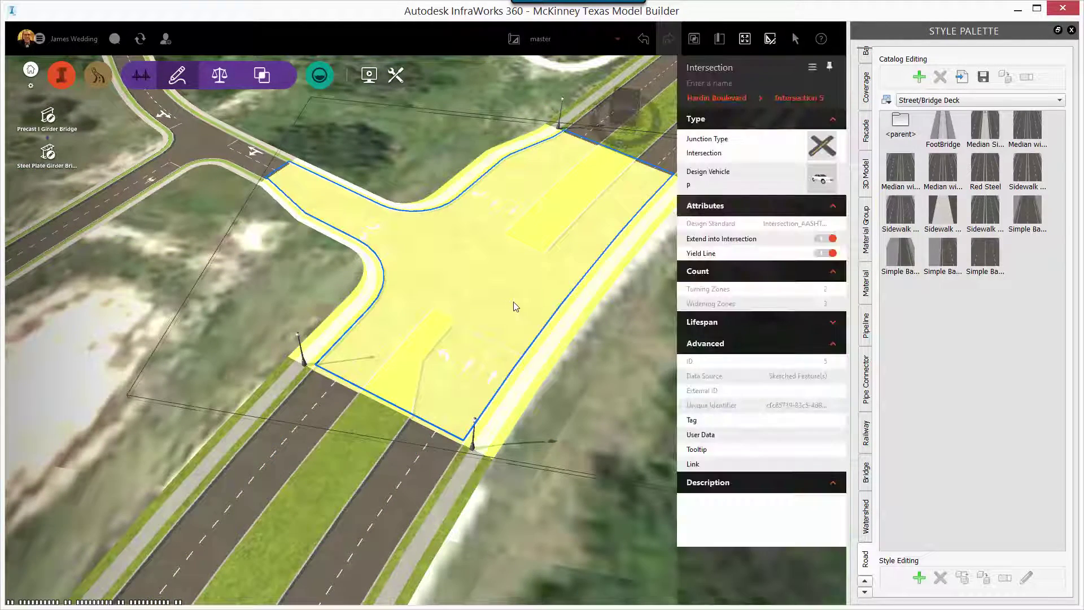
{"action": "left_click", "coordinate": [441, 357]}
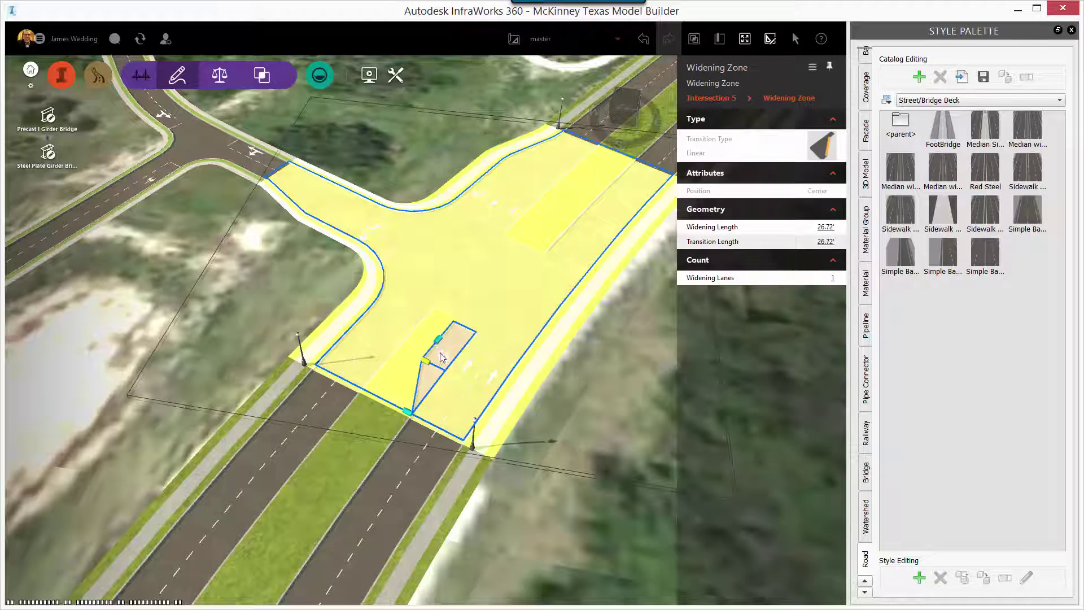
{"action": "left_click", "coordinate": [438, 339]}
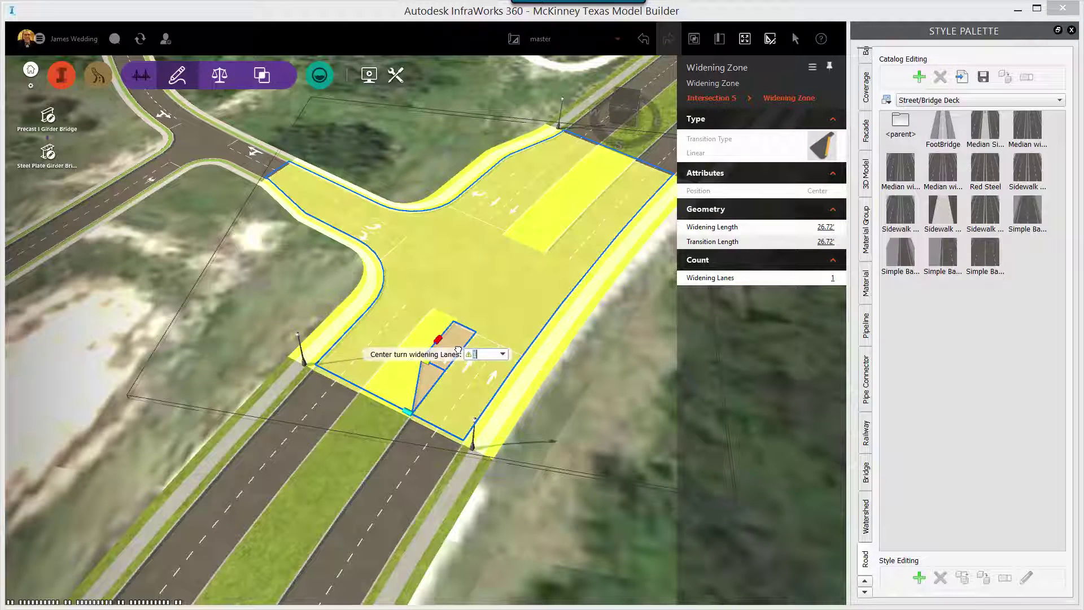
{"action": "type", "text": "0"}
{"action": "key", "text": "Return"}
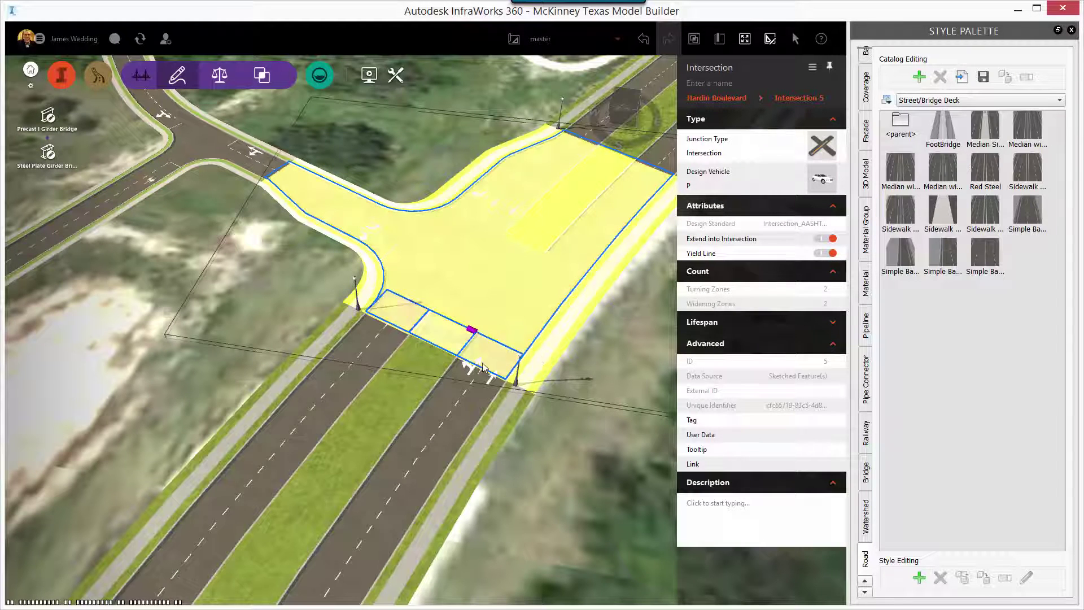
Step: Change the combined left-turn and through lane of that Hardin Boulevard approach to through only
{"action": "left_click", "coordinate": [461, 384]}
{"action": "left_click", "coordinate": [479, 349]}
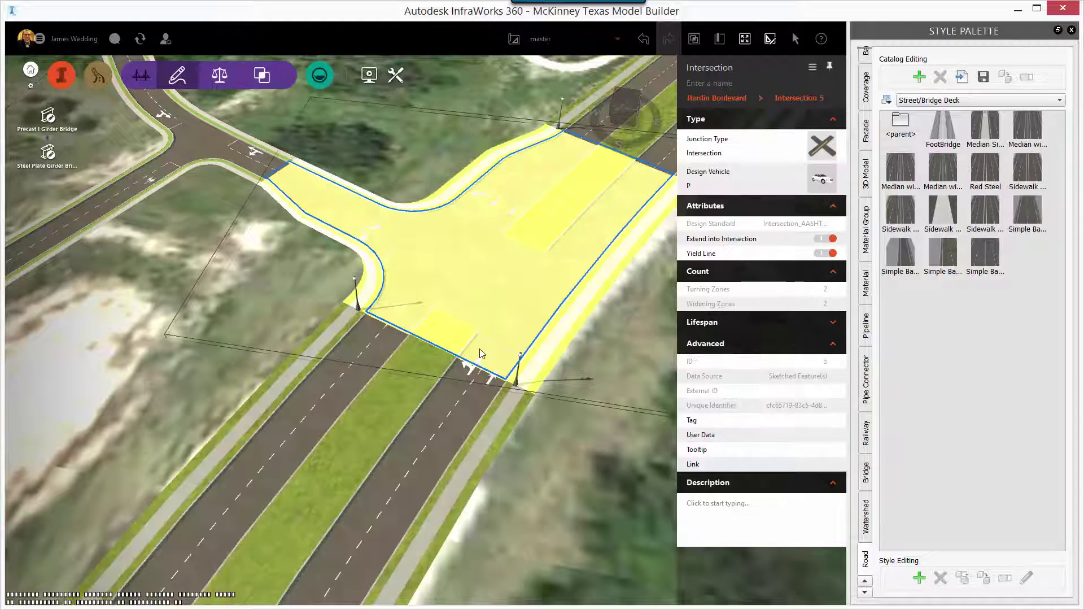
{"action": "left_click", "coordinate": [479, 353]}
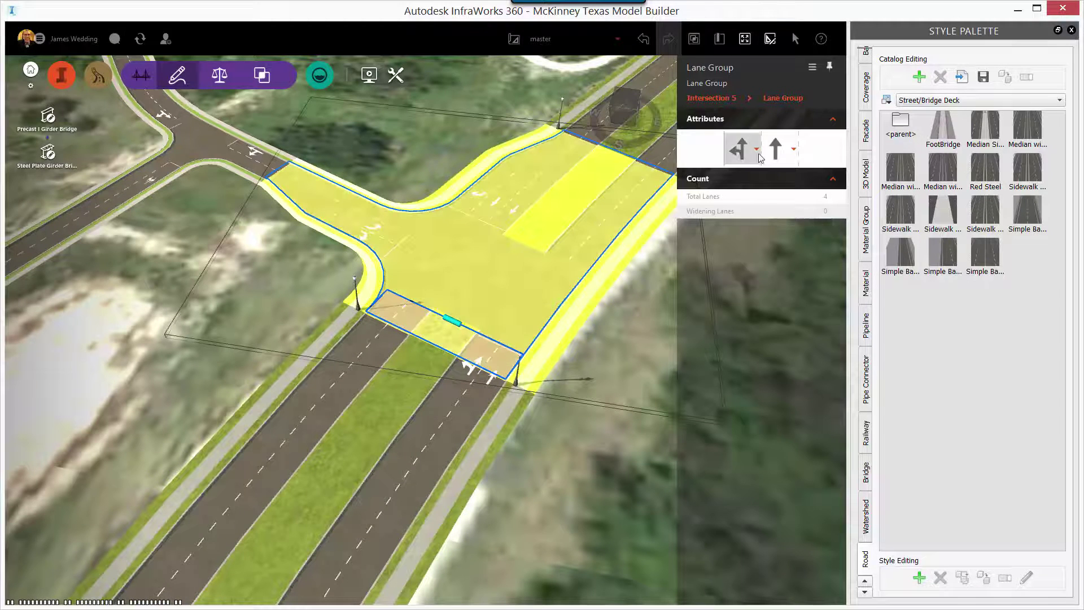
{"action": "left_click", "coordinate": [757, 149]}
{"action": "left_click", "coordinate": [752, 175]}
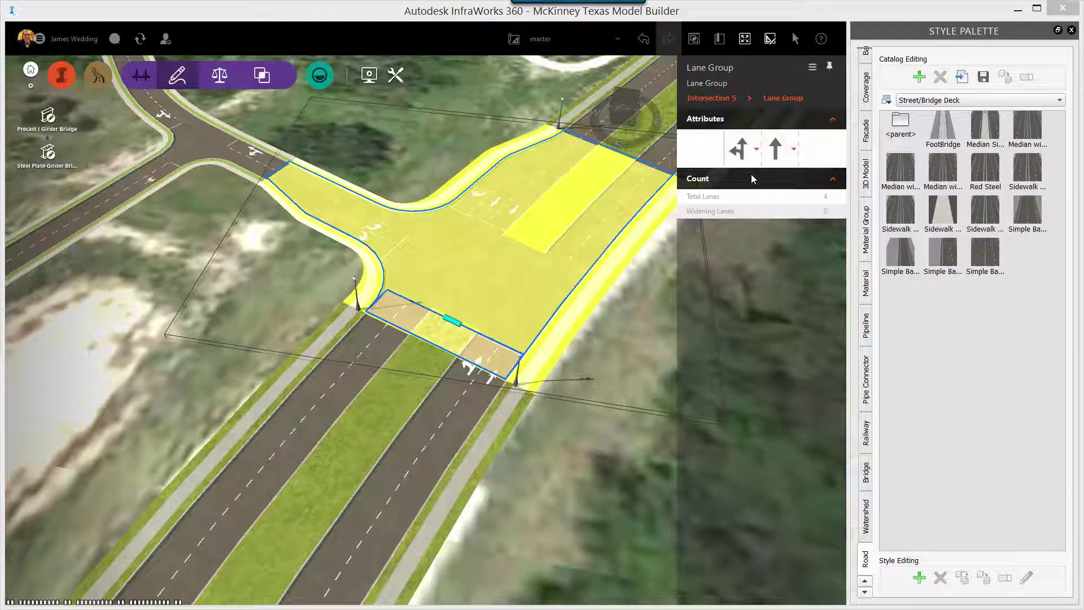
{"action": "left_click", "coordinate": [638, 335]}
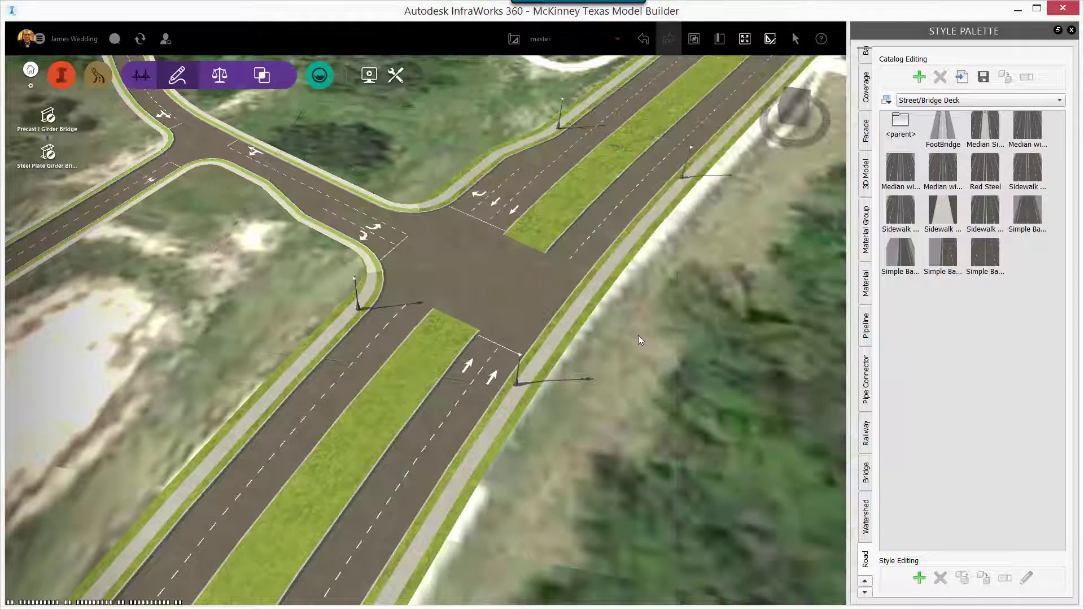
Step: Remove the extra curbside turn lane from the side street approach to Hardin Boulevard by setting its widening lanes to 0
{"action": "left_click", "coordinate": [383, 246]}
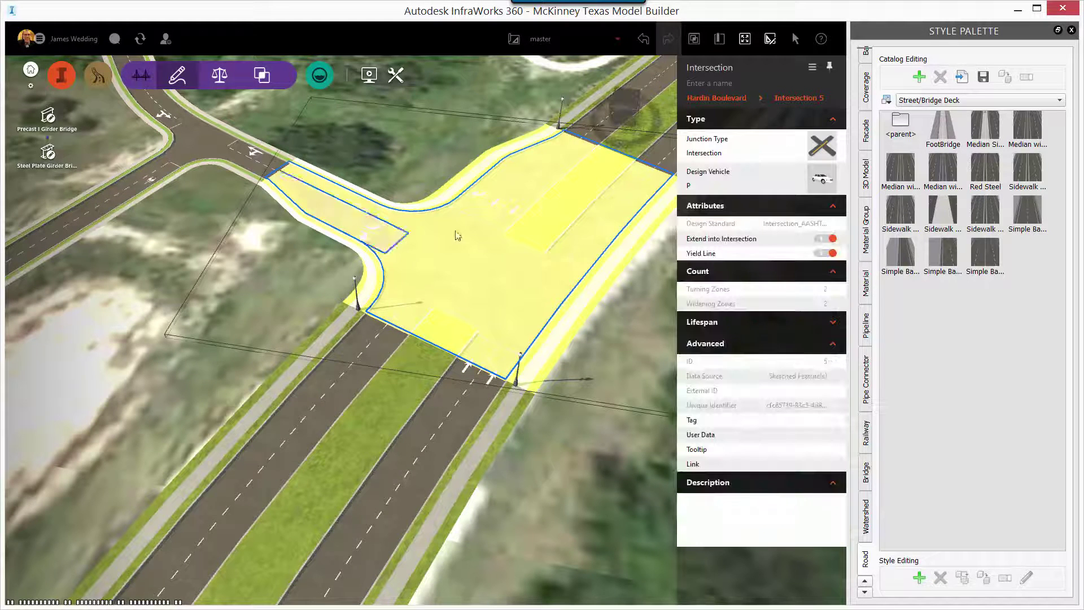
{"action": "left_click", "coordinate": [372, 229]}
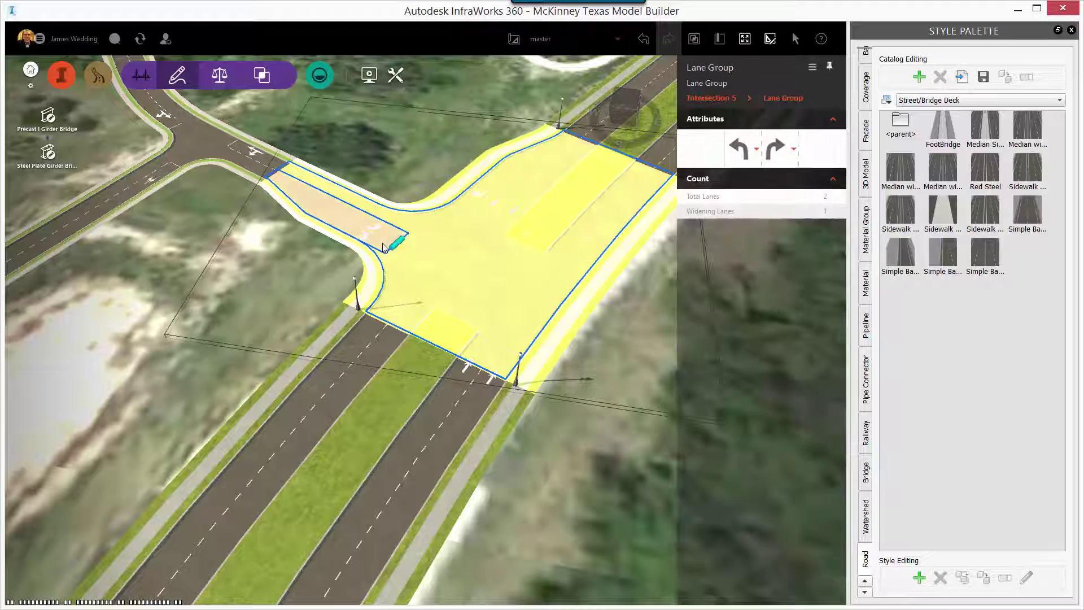
{"action": "left_click", "coordinate": [758, 148]}
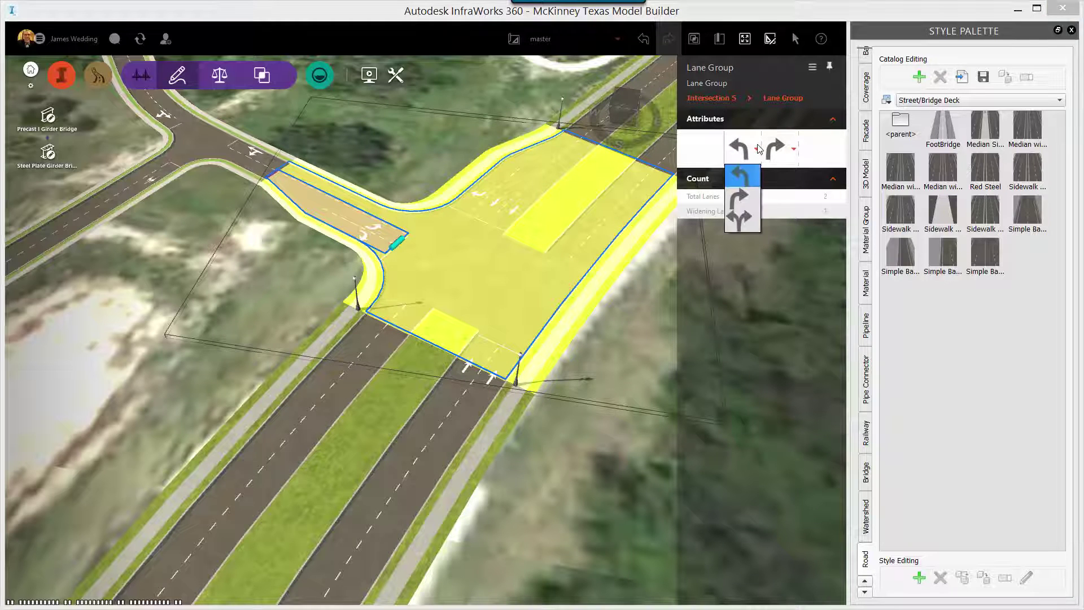
{"action": "left_click", "coordinate": [758, 148]}
{"action": "left_click", "coordinate": [373, 254]}
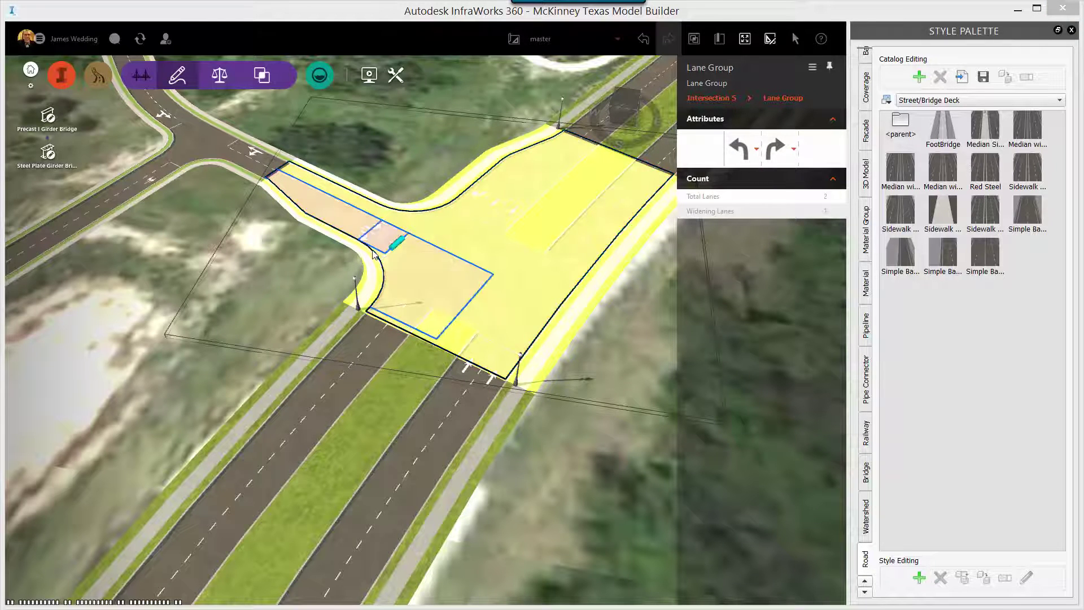
{"action": "left_click", "coordinate": [334, 219]}
{"action": "left_click", "coordinate": [332, 224]}
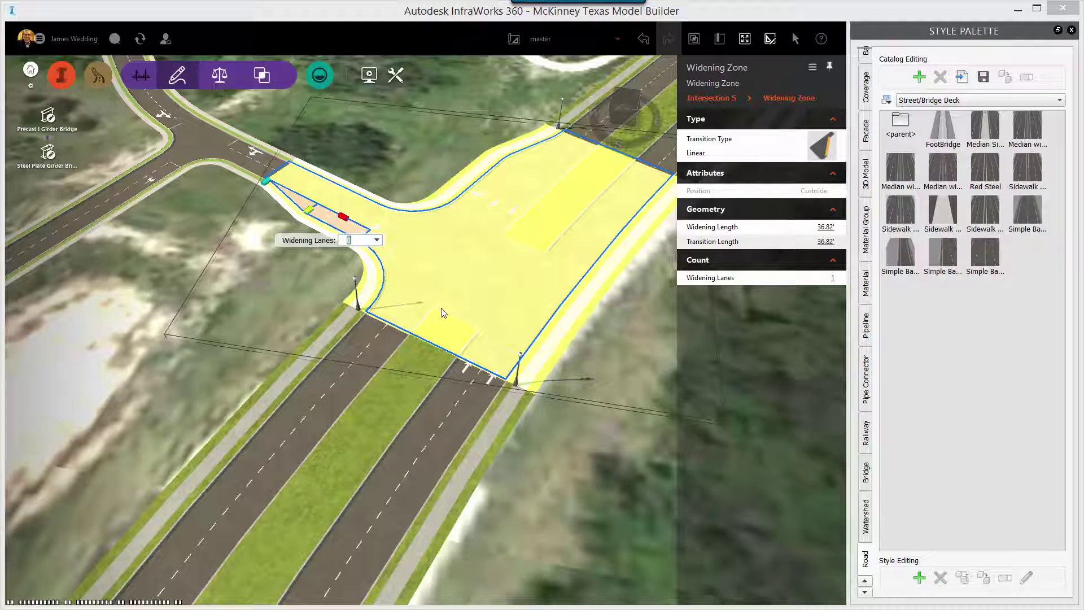
{"action": "type", "text": "0"}
{"action": "key", "text": "Return"}
{"action": "double_click", "coordinate": [636, 371]}
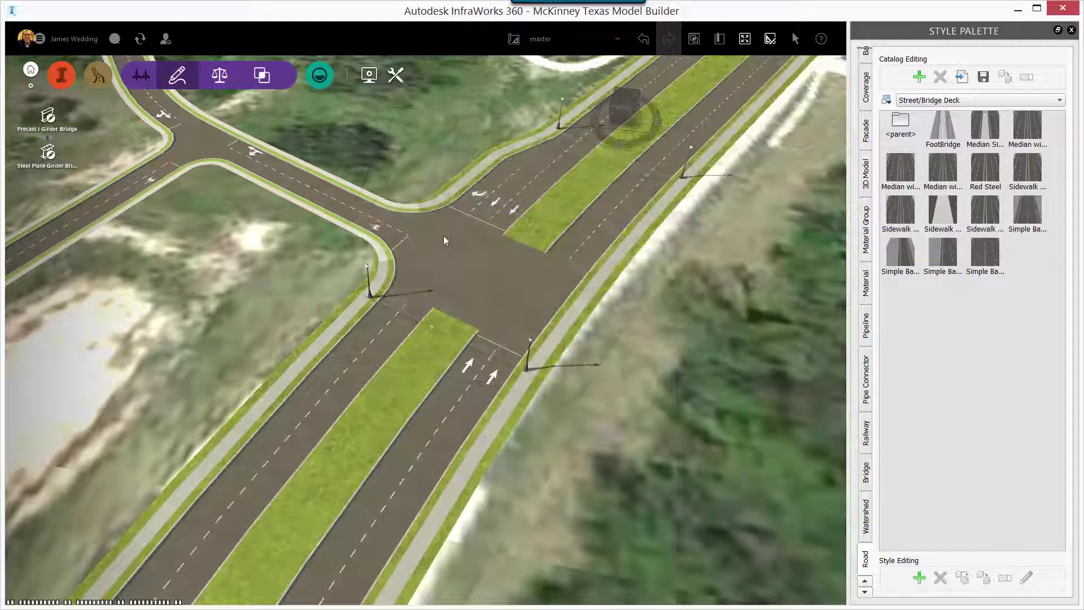
Step: Change the side street's remaining combined left- and right-turn lane at Hardin Boulevard to right turn only
{"action": "left_click", "coordinate": [376, 232]}
{"action": "left_click", "coordinate": [375, 228]}
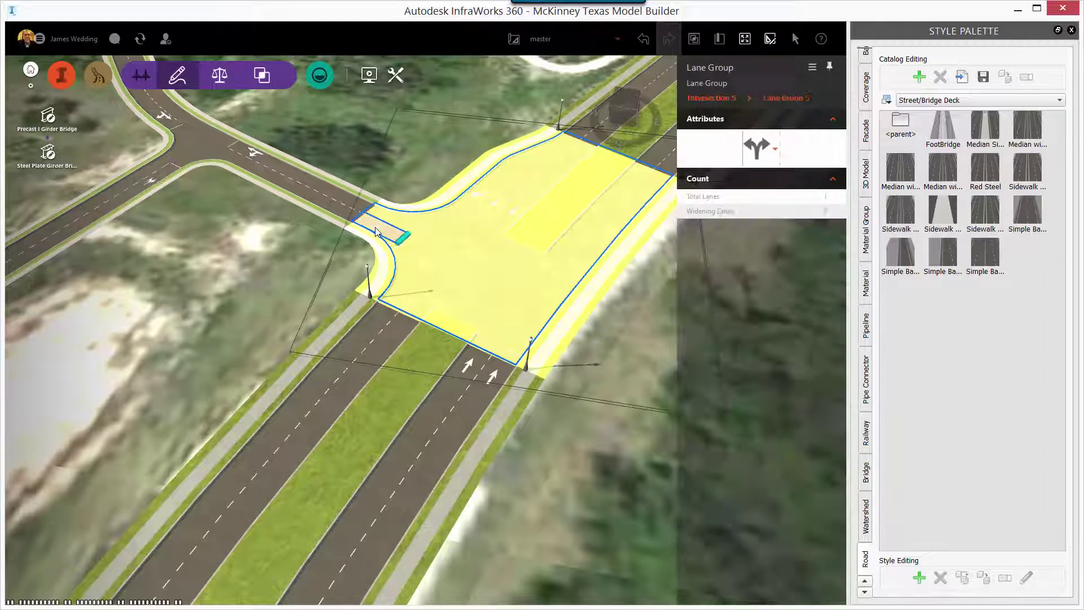
{"action": "left_click", "coordinate": [776, 149]}
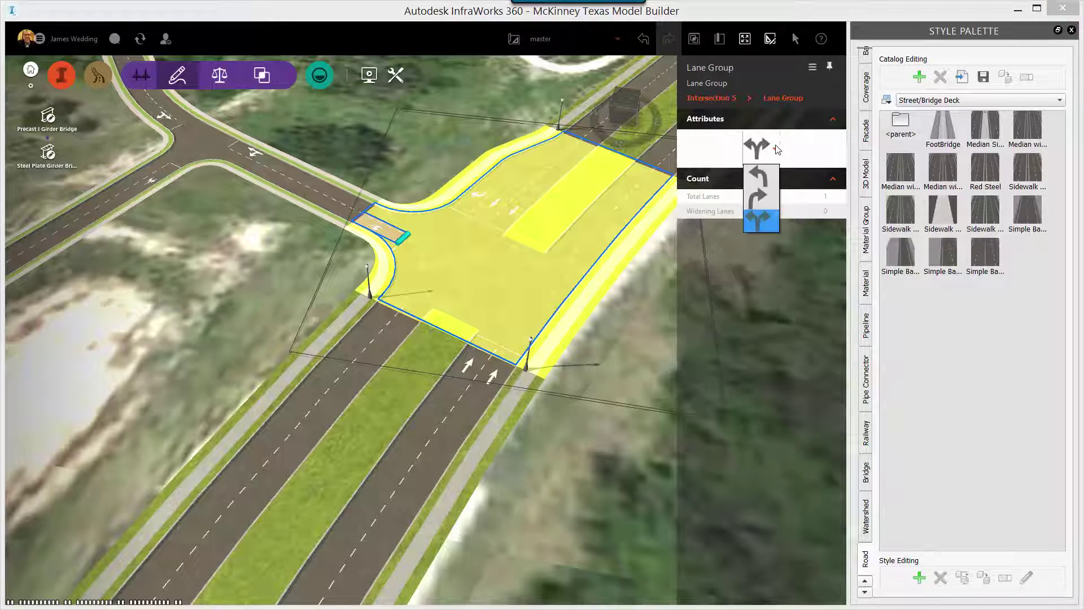
{"action": "left_click", "coordinate": [761, 220]}
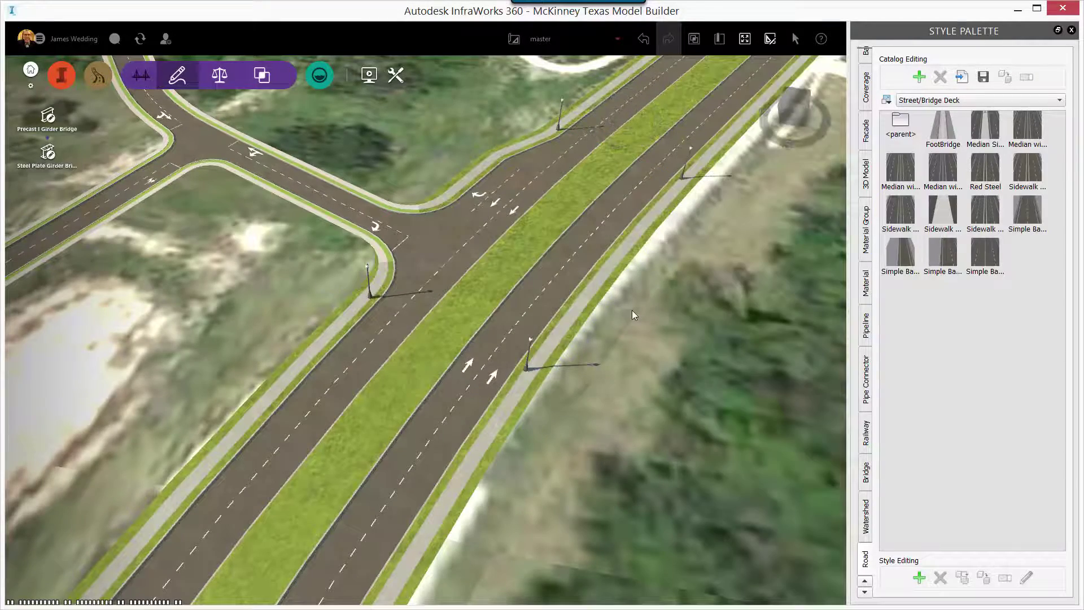
{"action": "middle_click_drag", "start_coordinate": [632, 310], "coordinate": [628, 373]}
{"action": "scroll", "coordinate": [556, 371], "scroll_direction": "up", "scroll_amount": 3}
{"action": "left_click_drag", "start_coordinate": [592, 353], "coordinate": [554, 364]}
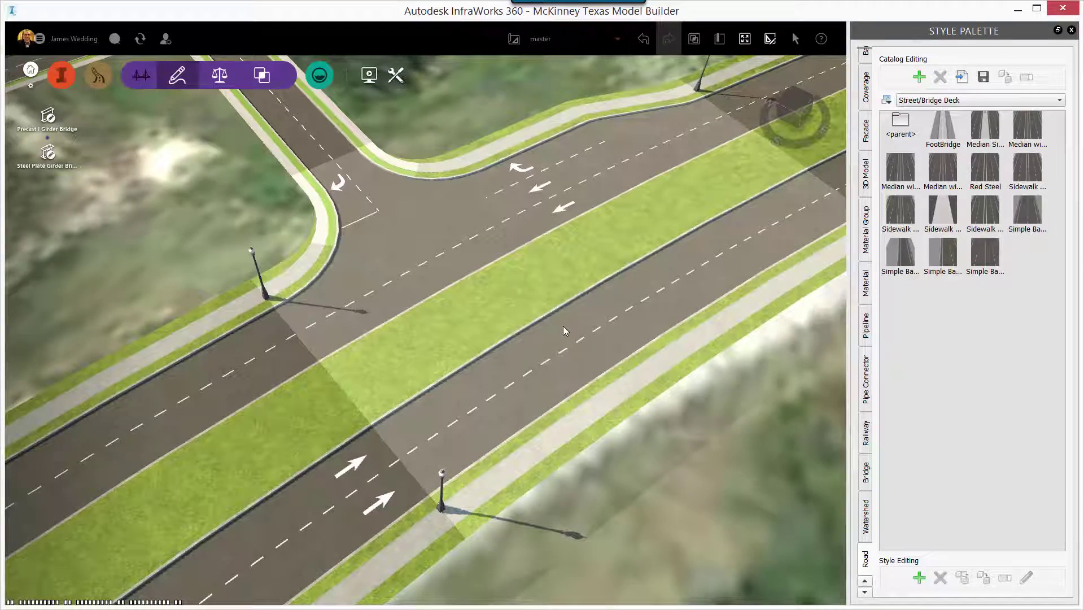